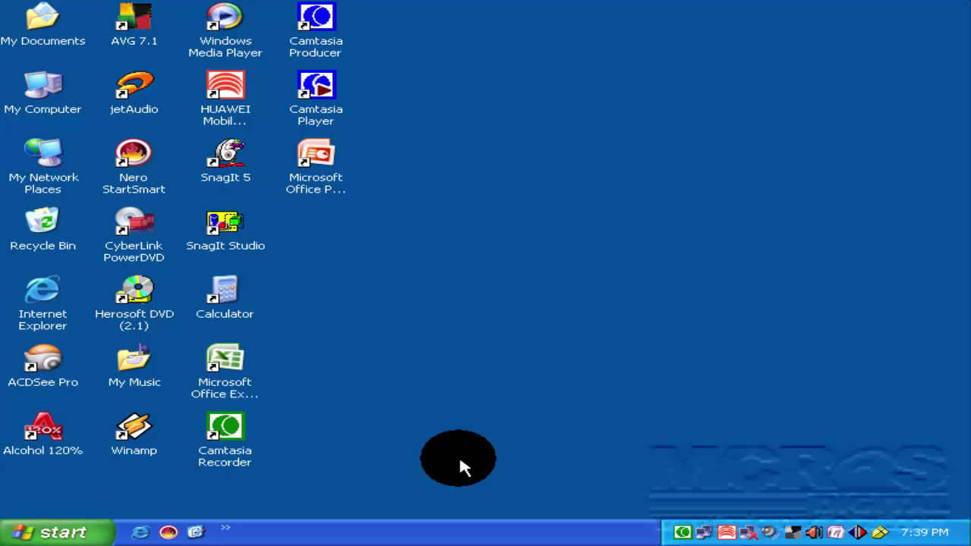
# Launch Microsoft Office Access 2007 from Start > Programs > Microsoft Office.
pyautogui.click(61, 533)
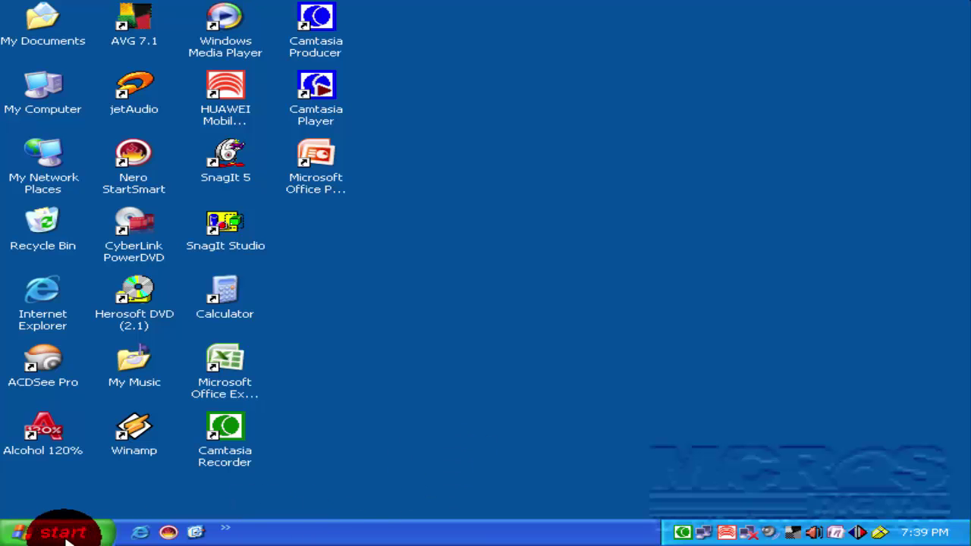
pyautogui.click(177, 289)
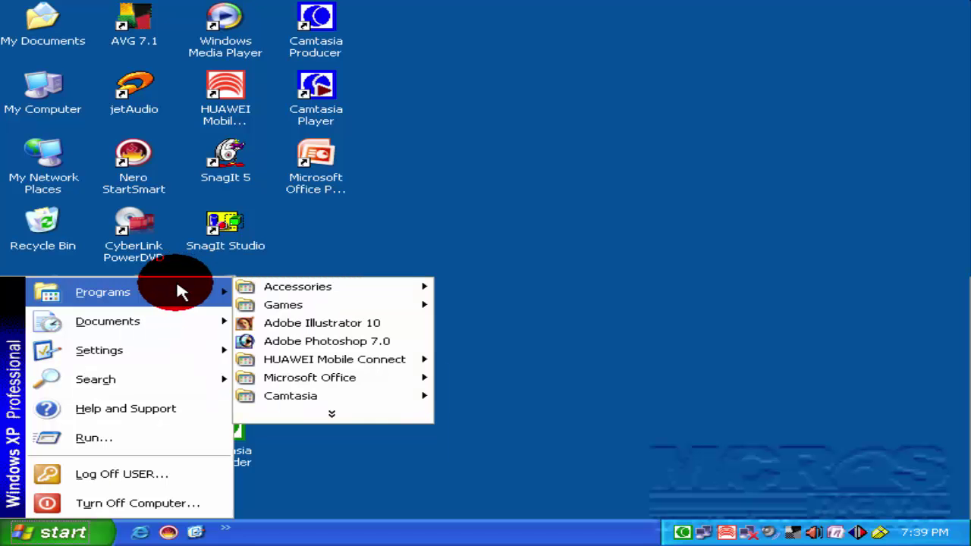
pyautogui.click(354, 413)
pyautogui.moveTo(351, 485)
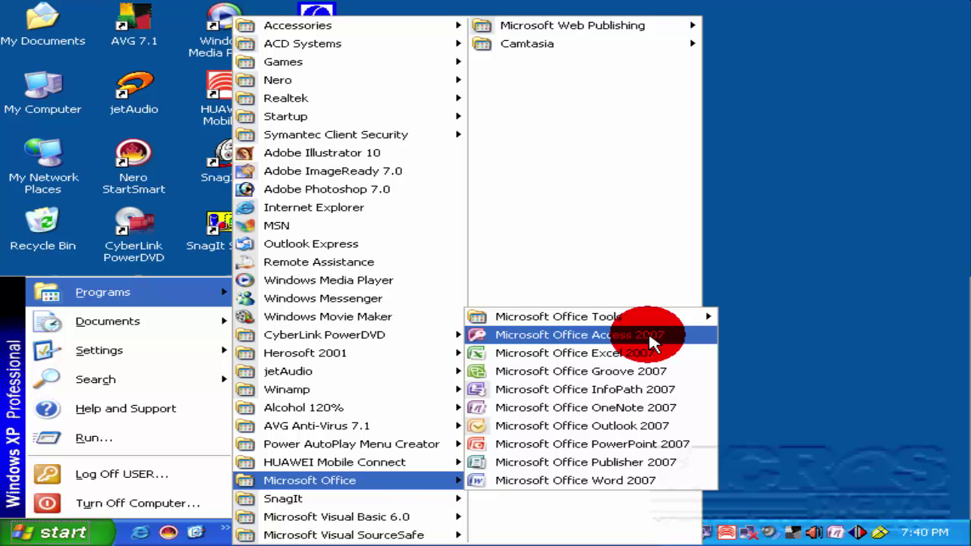
pyautogui.click(610, 340)
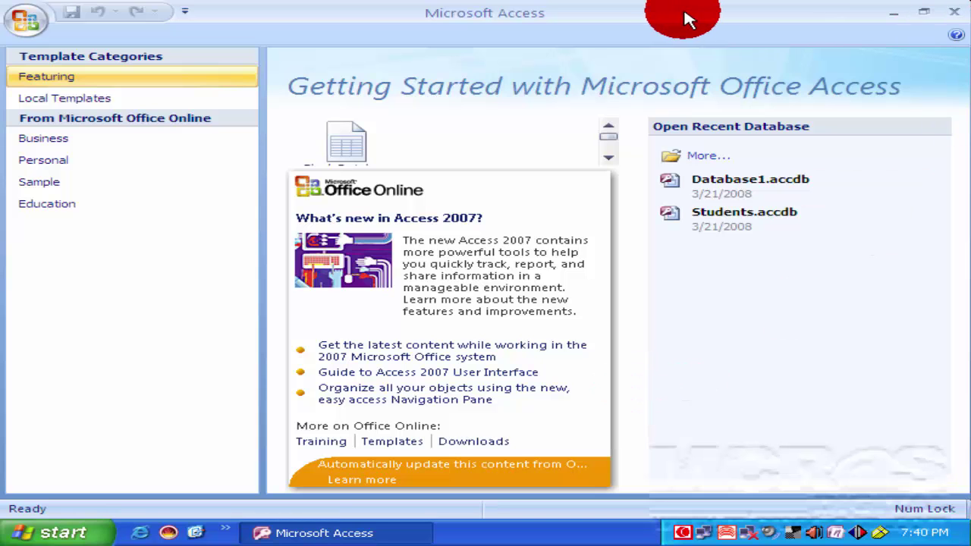
# Close the Access 2007 window to return to the Windows XP desktop.
pyautogui.click(30, 25)
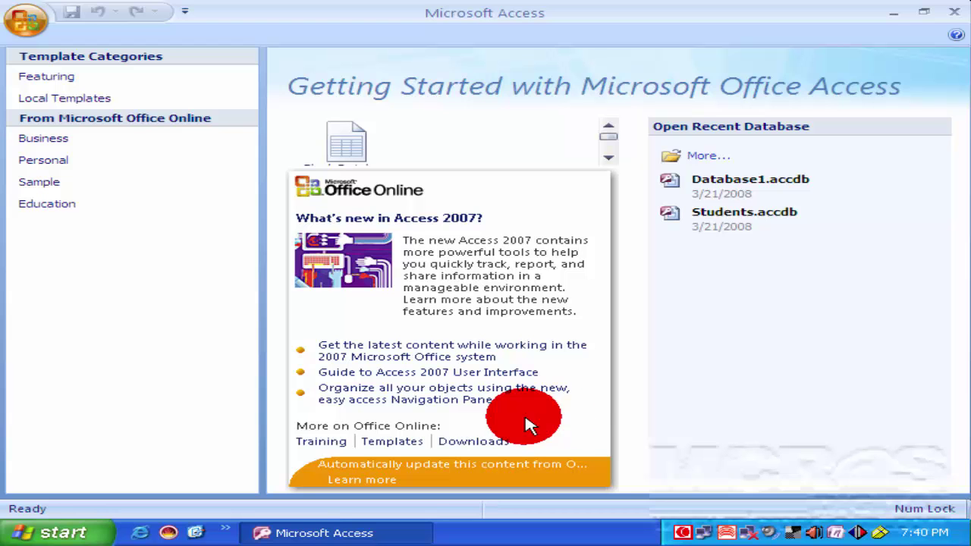
pyautogui.click(696, 422)
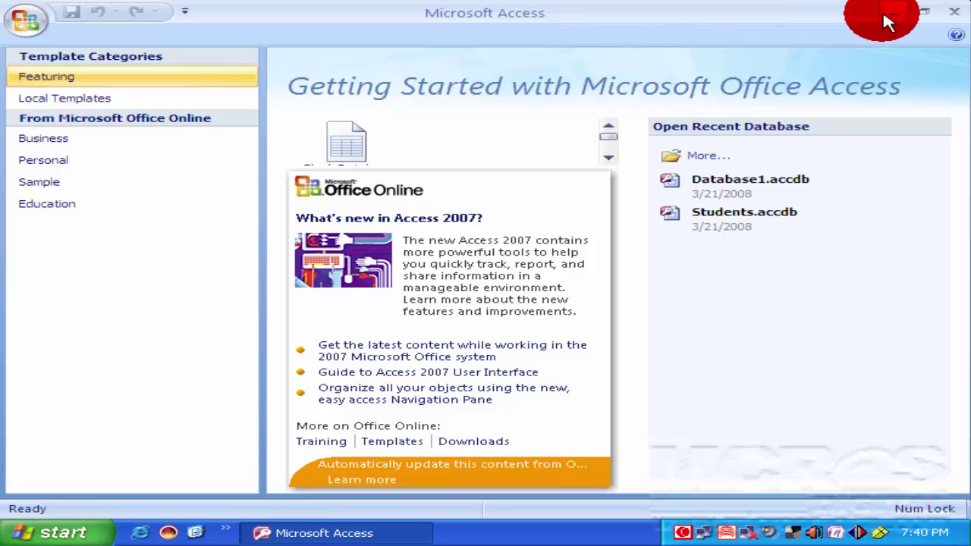
pyautogui.click(957, 18)
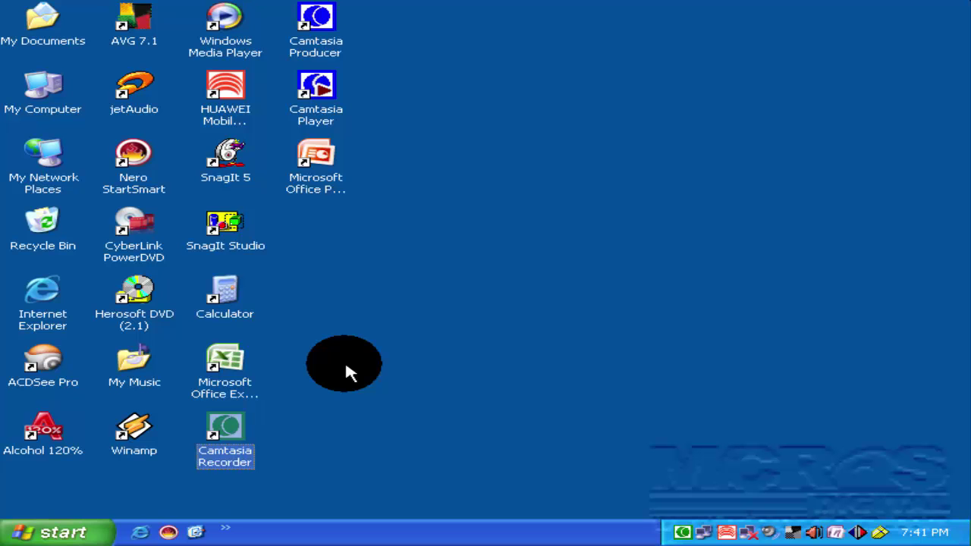
# Send the Access 2007 Start menu entry to the desktop as a shortcut.
pyautogui.click(75, 530)
pyautogui.moveTo(170, 296)
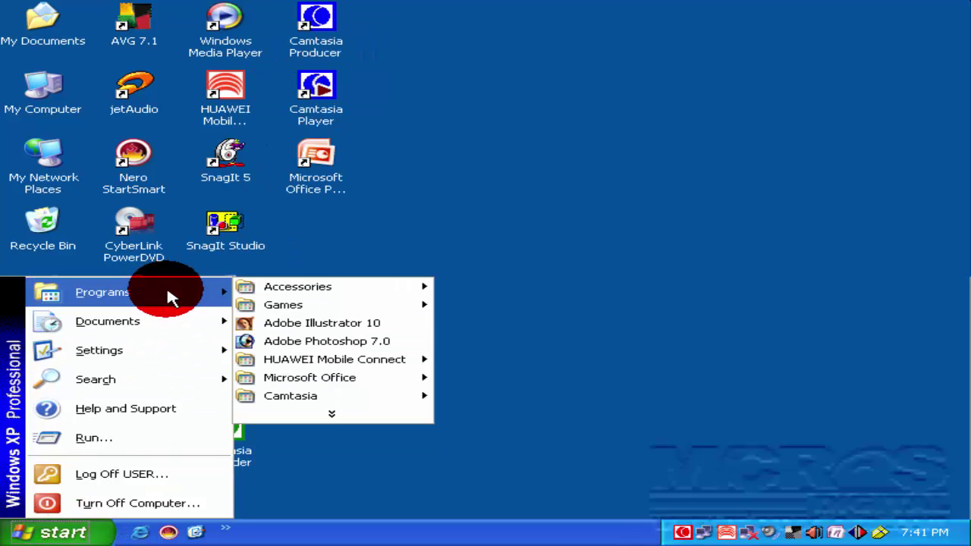
pyautogui.moveTo(361, 411)
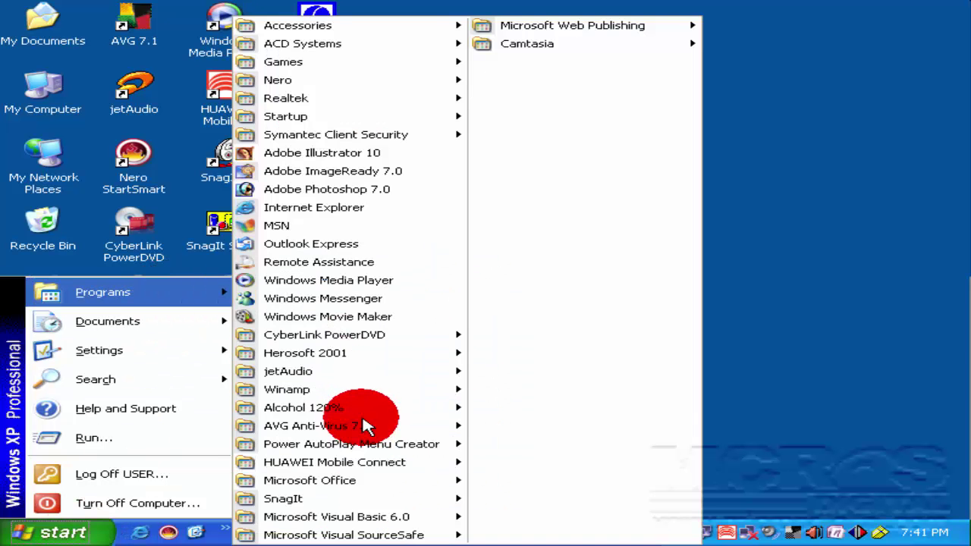
pyautogui.moveTo(374, 485)
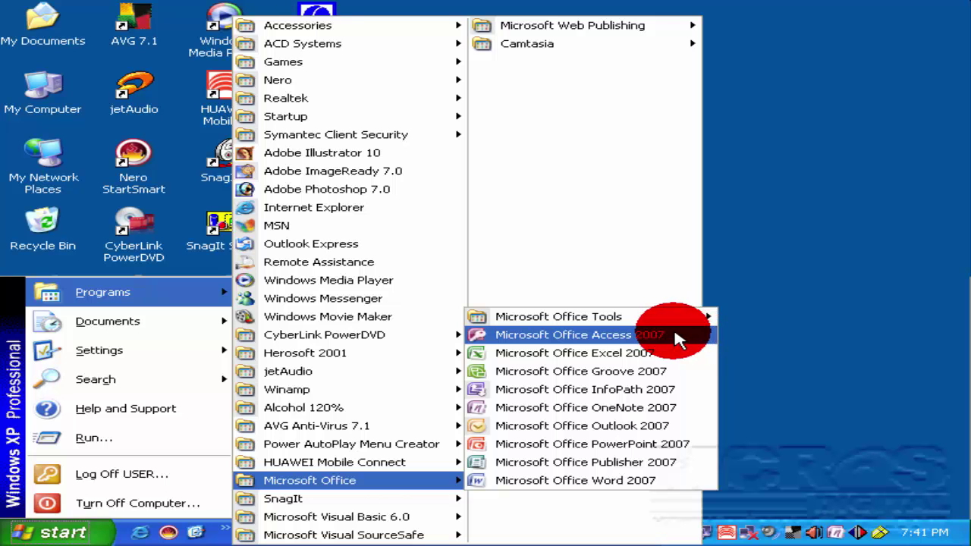
pyautogui.rightClick(559, 343)
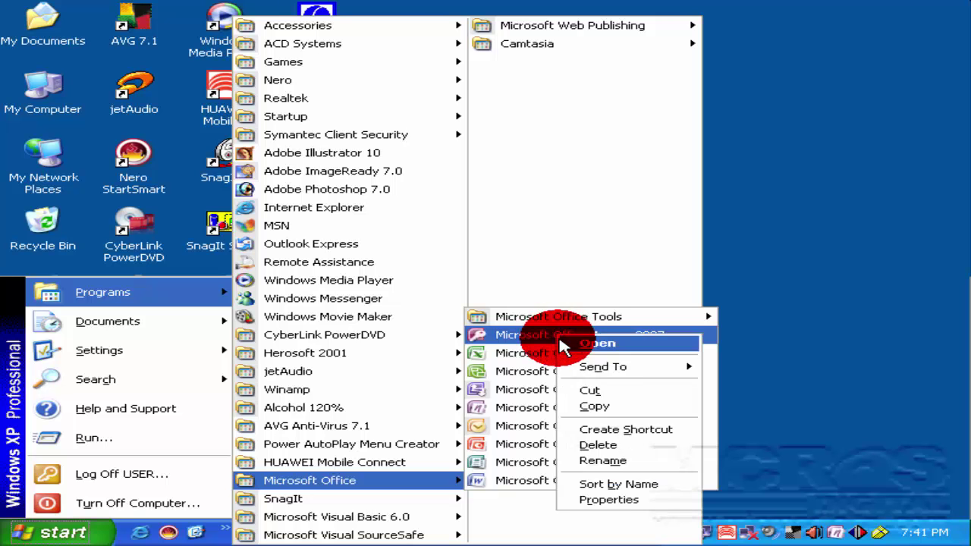
pyautogui.moveTo(616, 372)
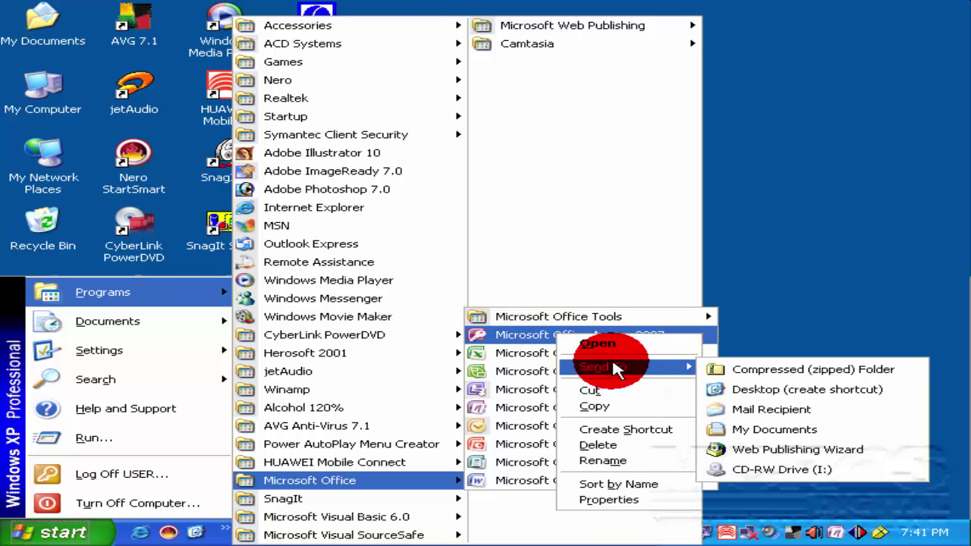
pyautogui.click(855, 393)
pyautogui.click(820, 399)
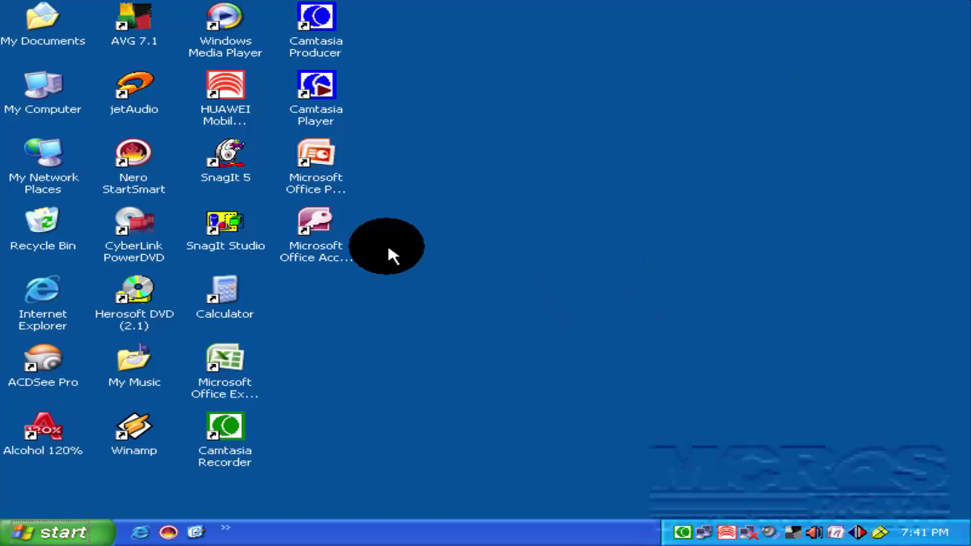
pyautogui.click(309, 244)
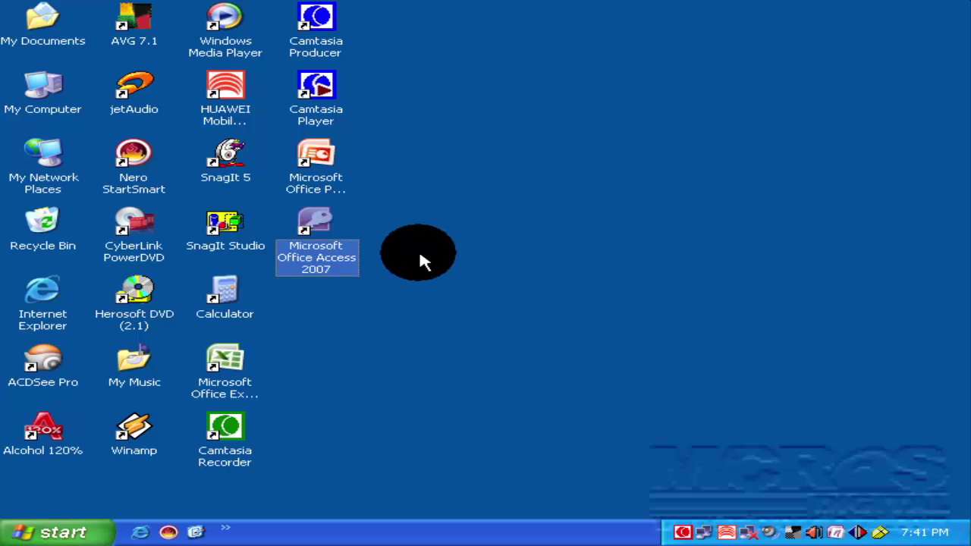
# Launch Access from the new desktop shortcut, then close it again.
pyautogui.click(385, 325)
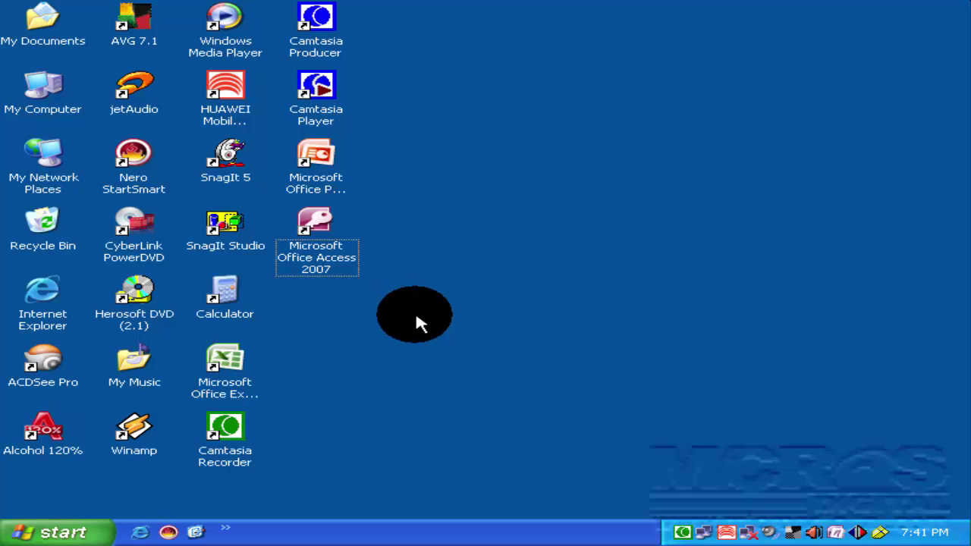
pyautogui.doubleClick(318, 249)
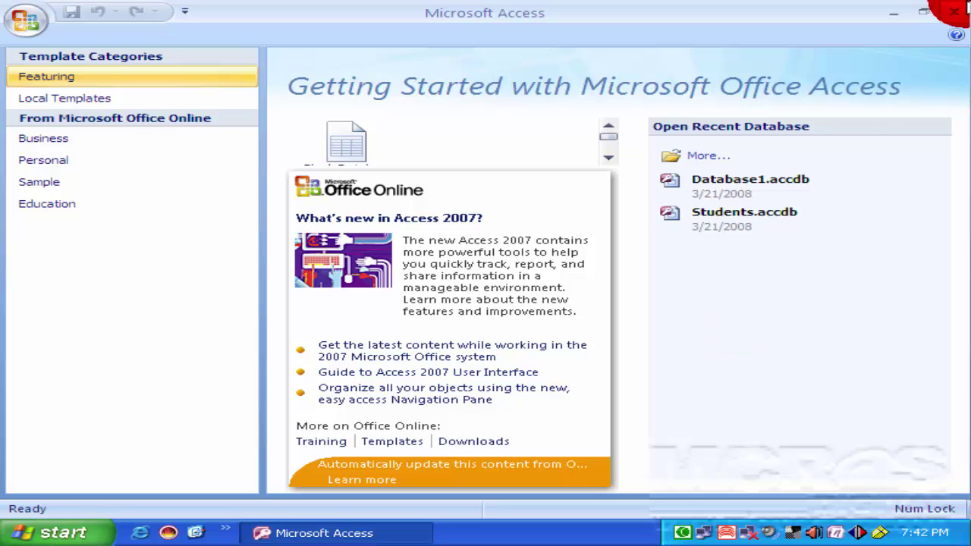
pyautogui.click(955, 10)
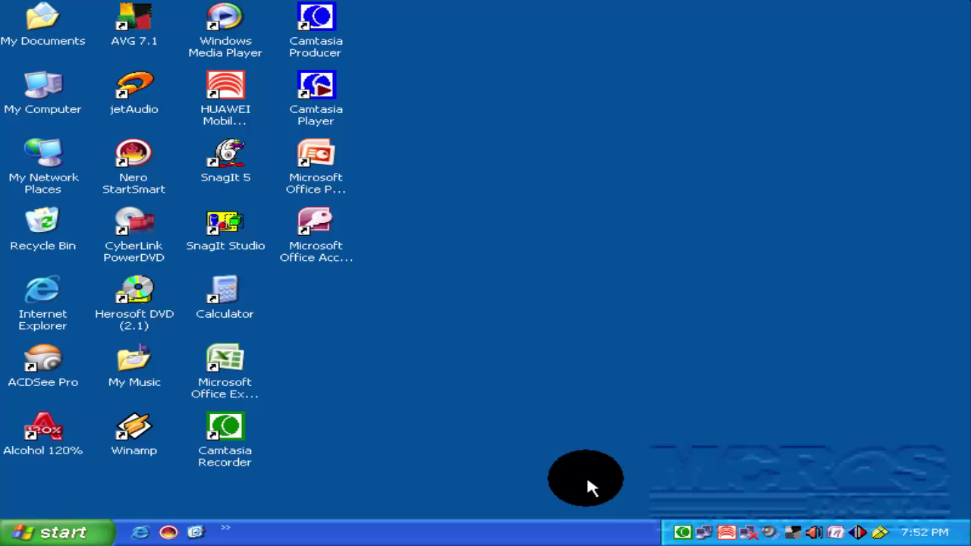
# Launch Access and create a blank database named test08.
pyautogui.doubleClick(317, 258)
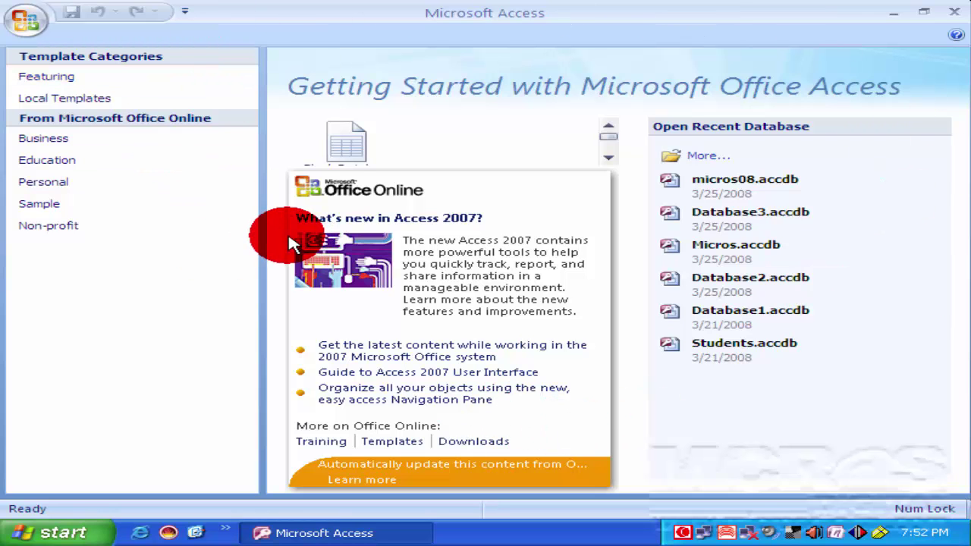
pyautogui.click(609, 158)
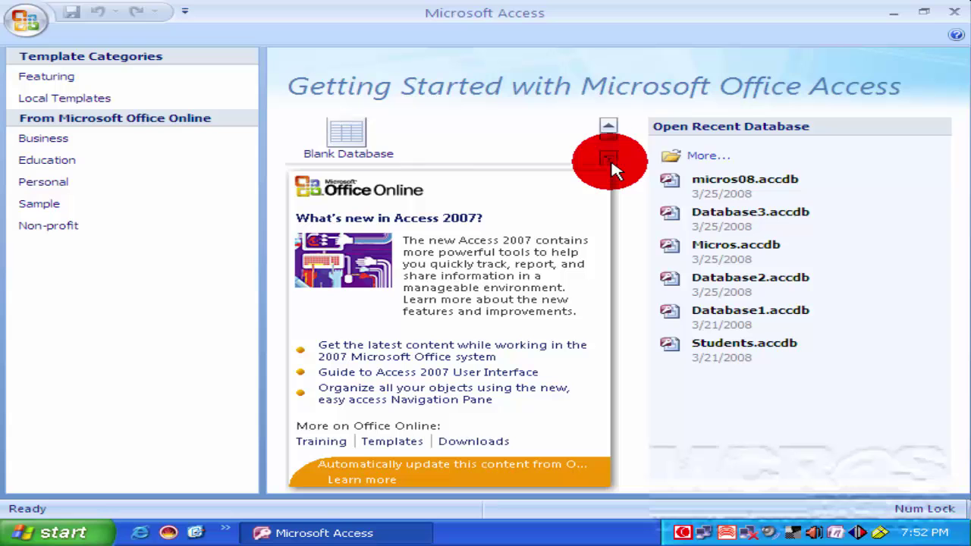
pyautogui.click(345, 143)
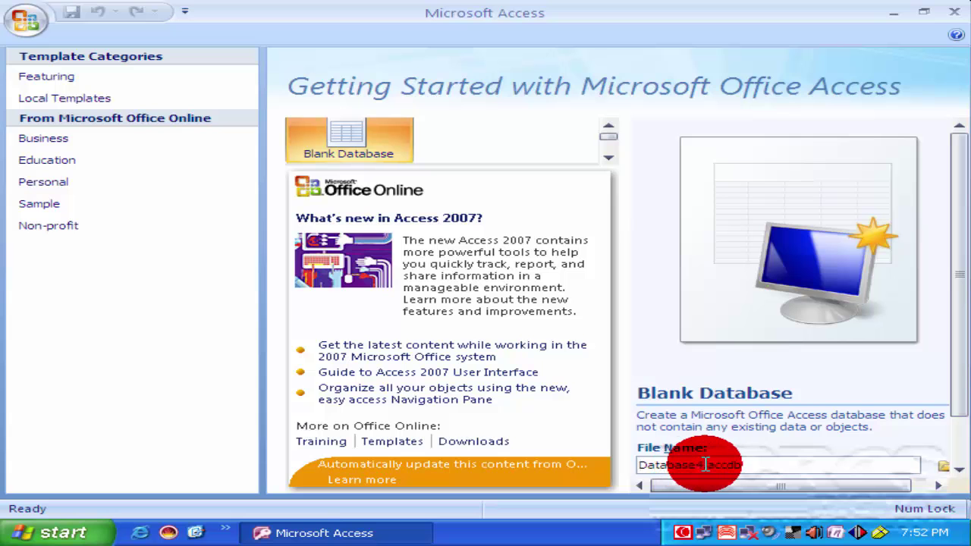
pyautogui.moveTo(703, 464); pyautogui.dragTo(624, 465)
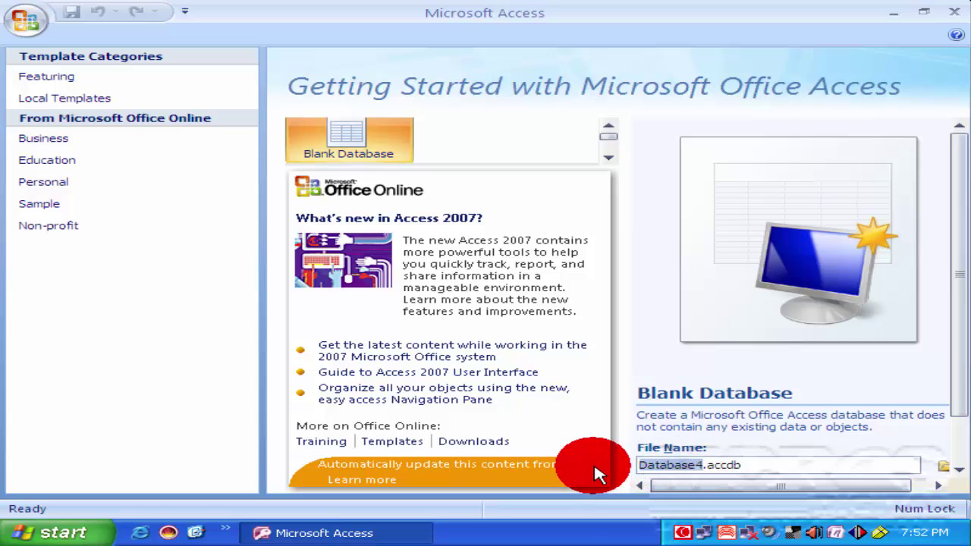
pyautogui.write('test08')
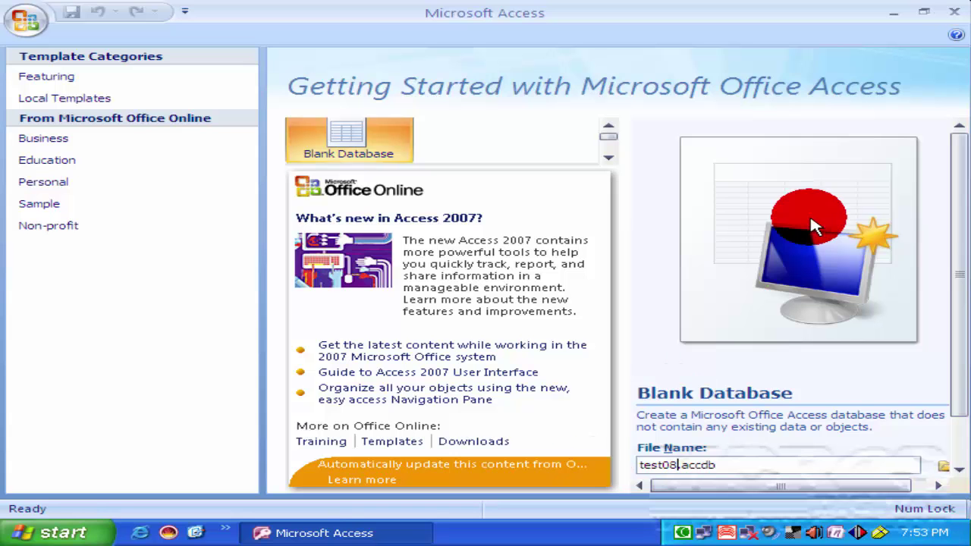
pyautogui.moveTo(957, 235); pyautogui.dragTo(957, 277)
pyautogui.click(687, 461)
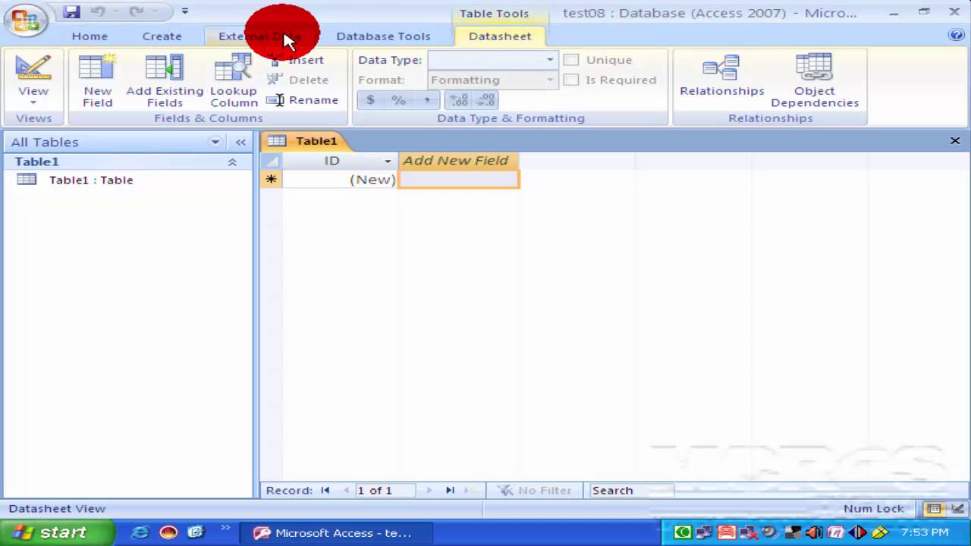
# Switch to the Home tab of the ribbon.
pyautogui.click(88, 37)
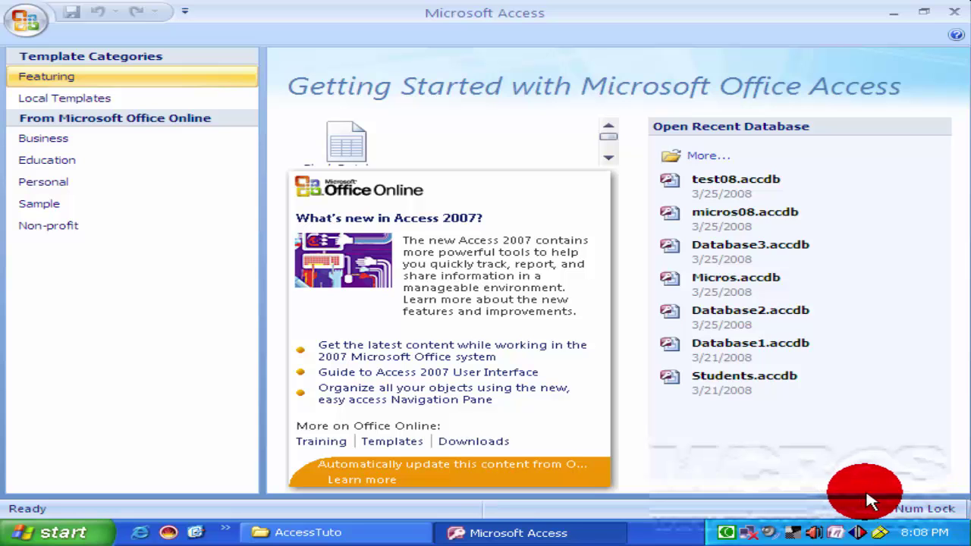
# Create a blank database with the file name Employee, replacing the default name.
pyautogui.click(608, 157)
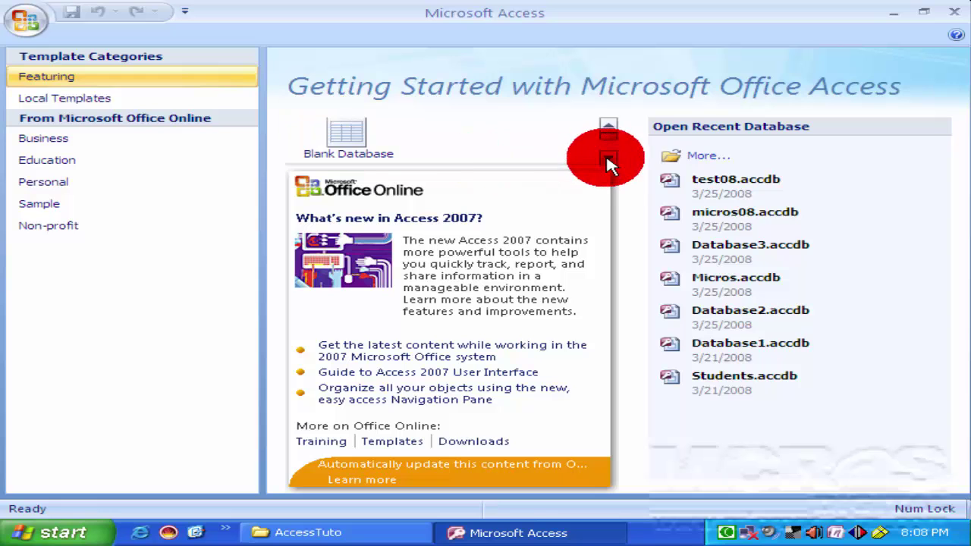
pyautogui.click(356, 145)
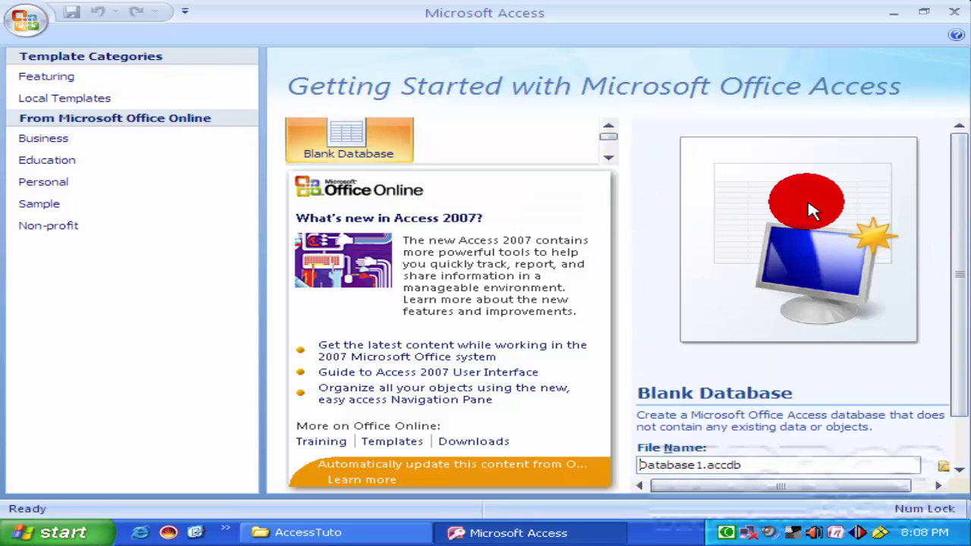
pyautogui.moveTo(957, 206); pyautogui.dragTo(853, 303)
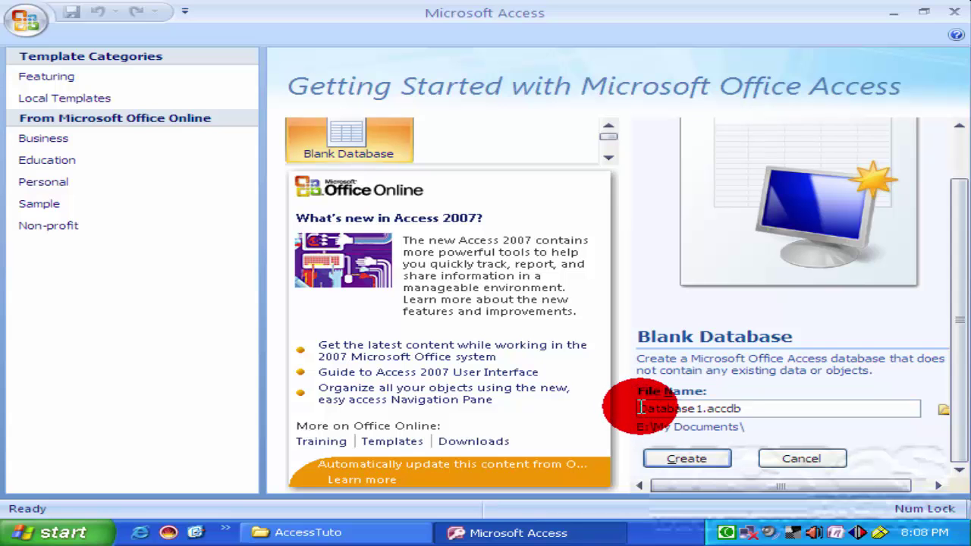
pyautogui.moveTo(641, 408); pyautogui.dragTo(696, 408)
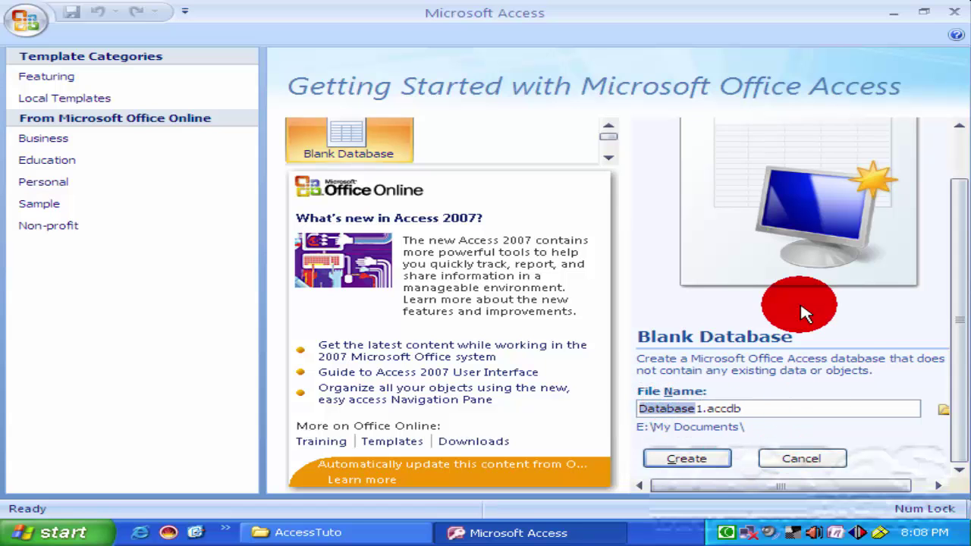
pyautogui.press('Delete')
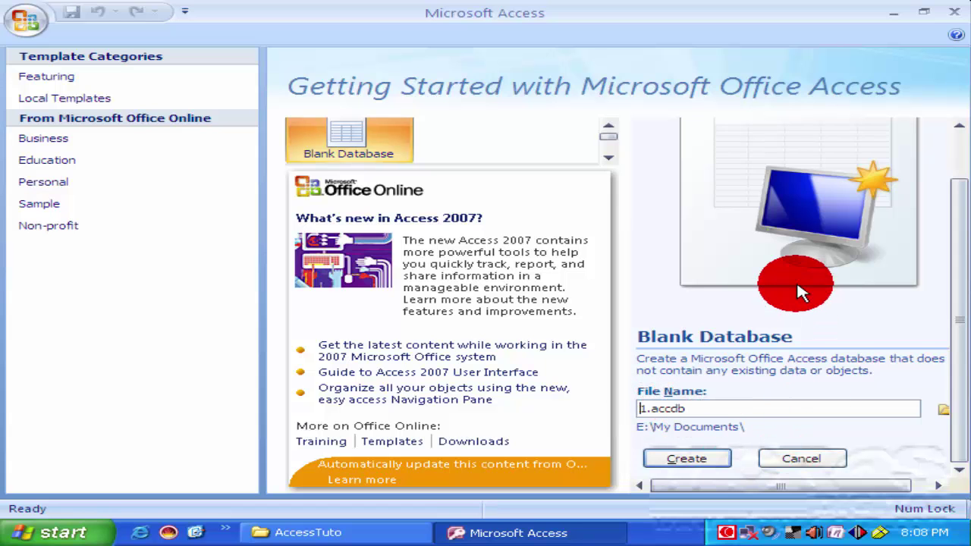
pyautogui.press('Delete')
pyautogui.write('Employee')
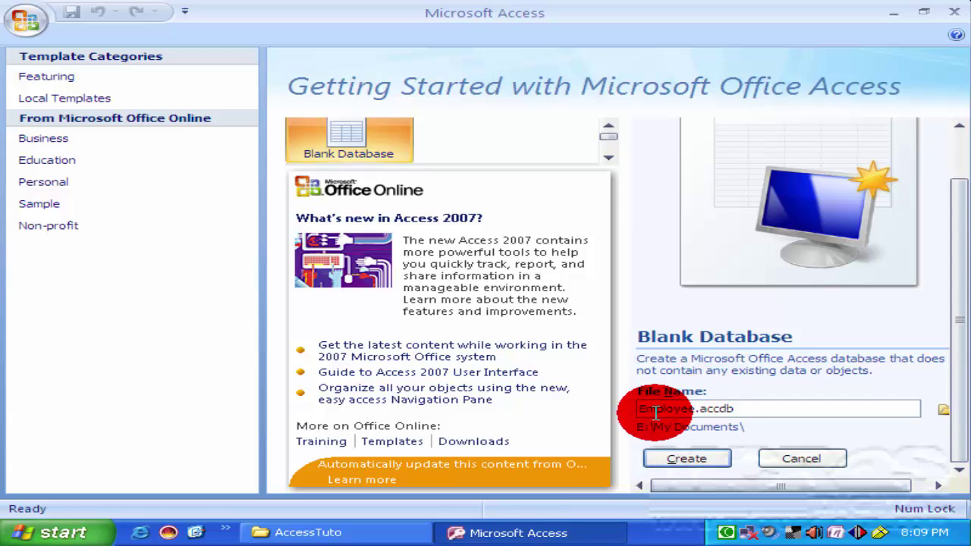
pyautogui.click(695, 460)
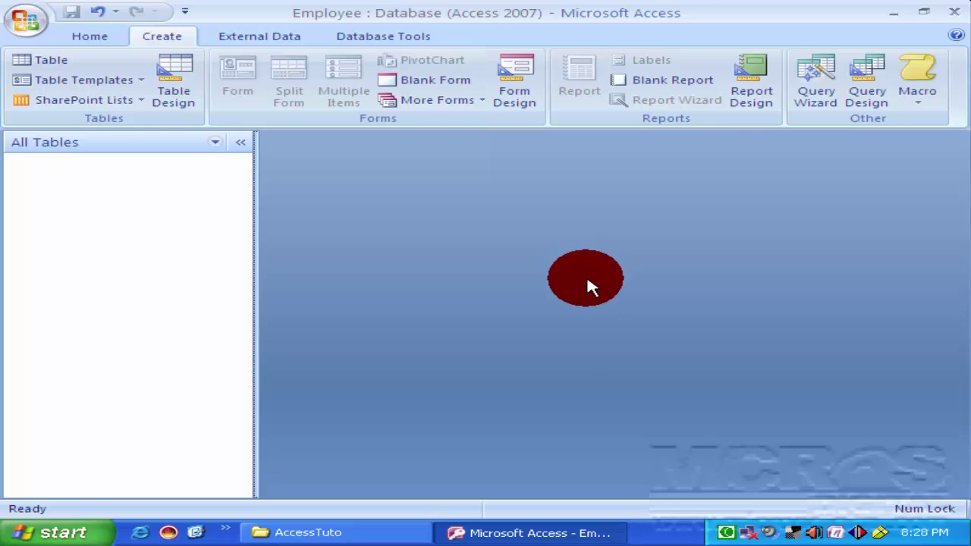
# Look at the External Data tab, then return to the Create tab.
pyautogui.click(286, 44)
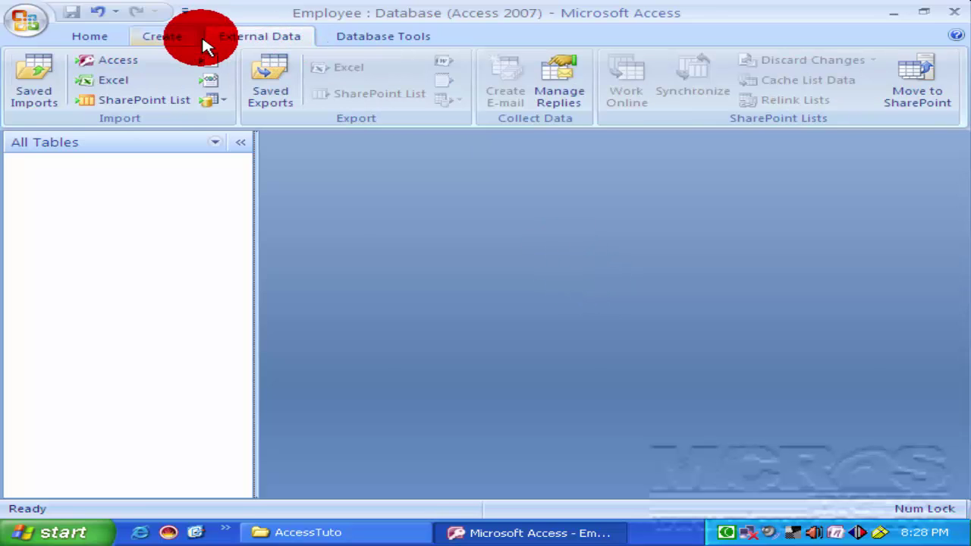
pyautogui.click(167, 40)
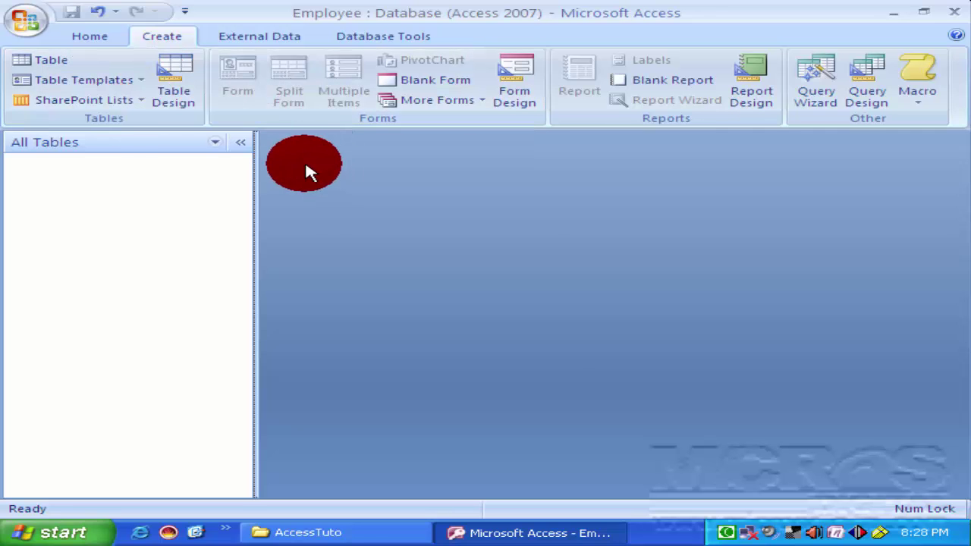
# In a new Table Design, add a Text field 'Name' described as 'namelist'.
pyautogui.click(176, 74)
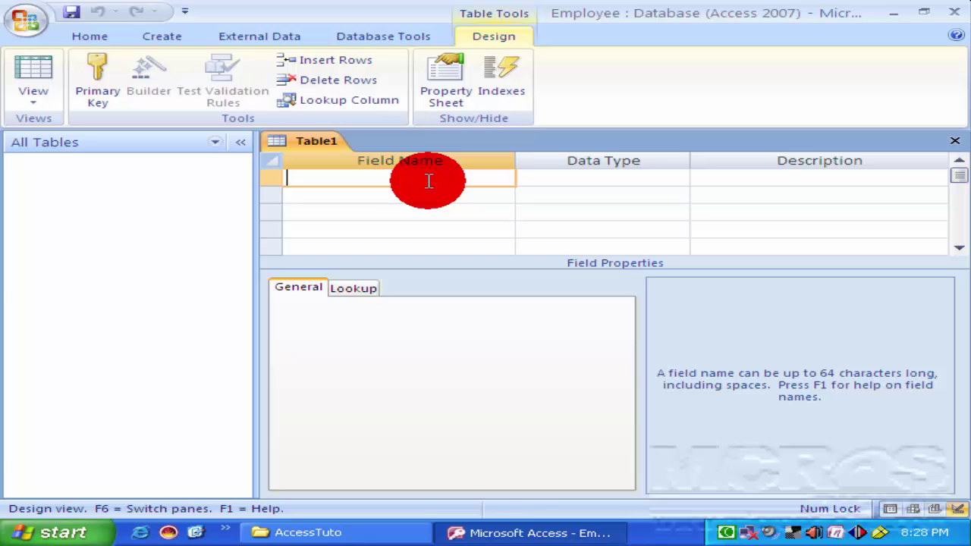
pyautogui.write('Name')
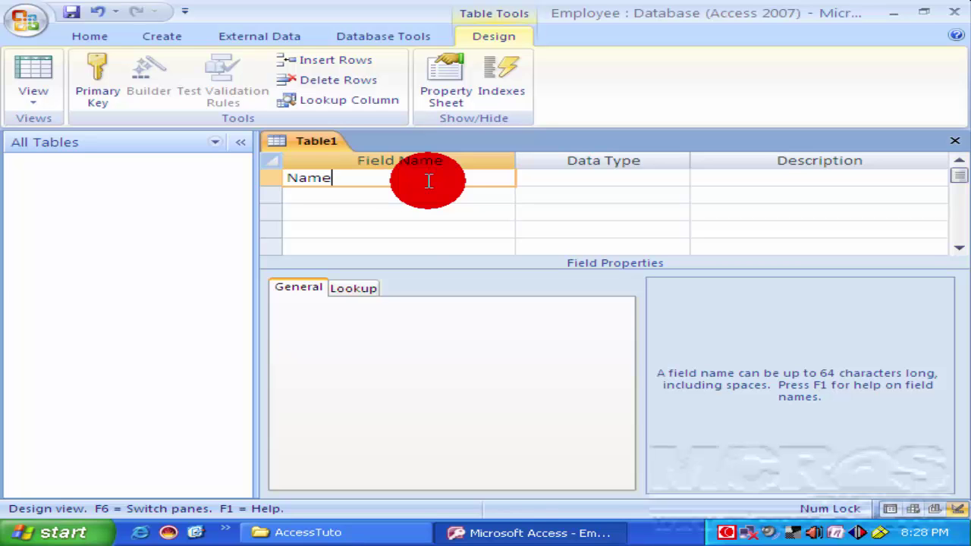
pyautogui.press('Tab')
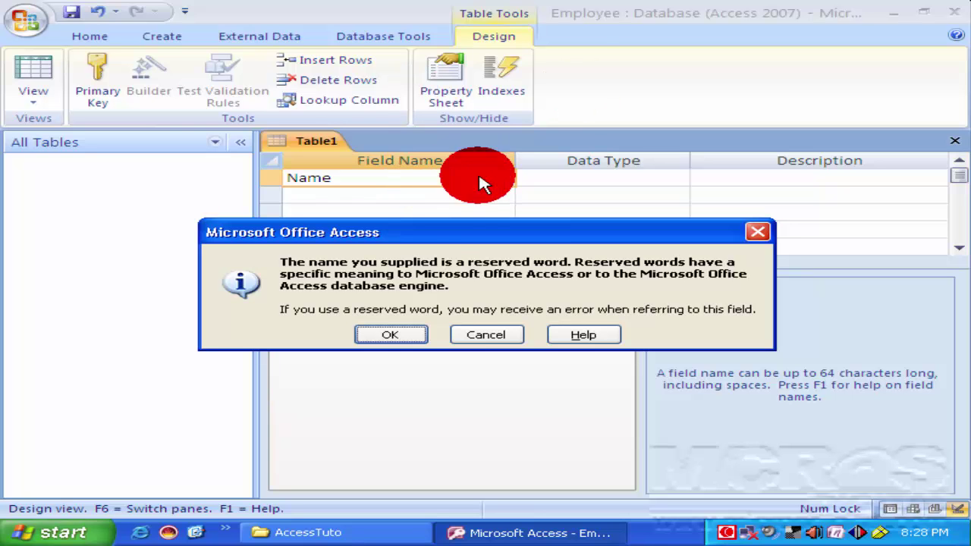
pyautogui.click(416, 341)
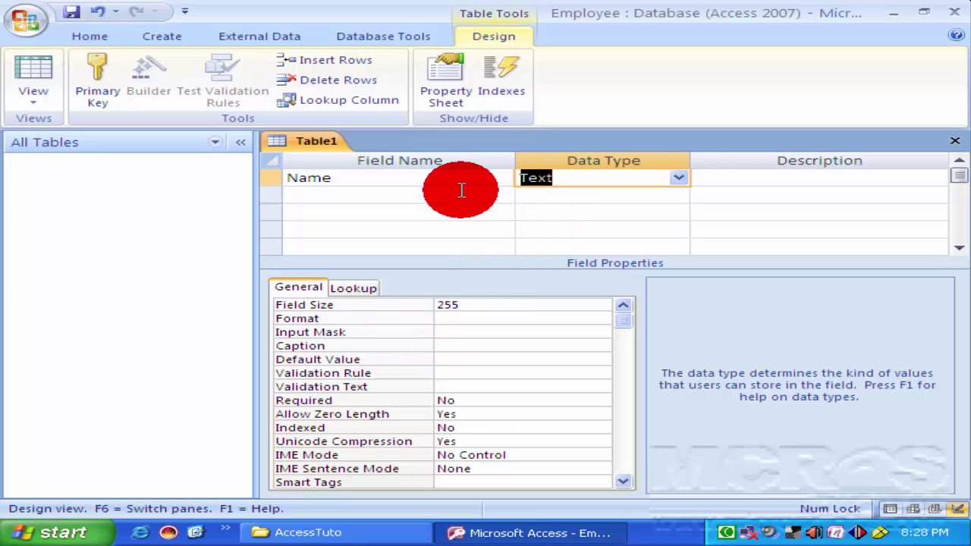
pyautogui.click(681, 187)
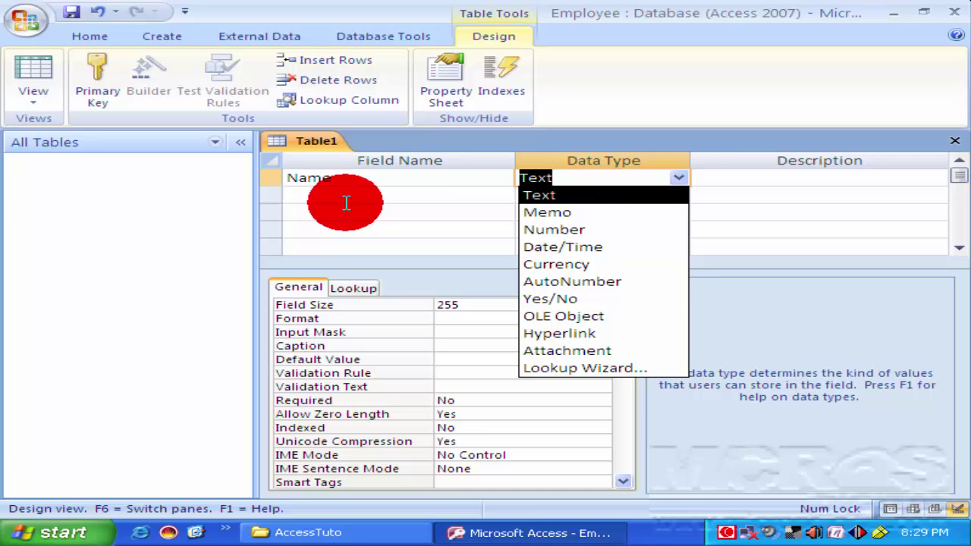
pyautogui.click(574, 195)
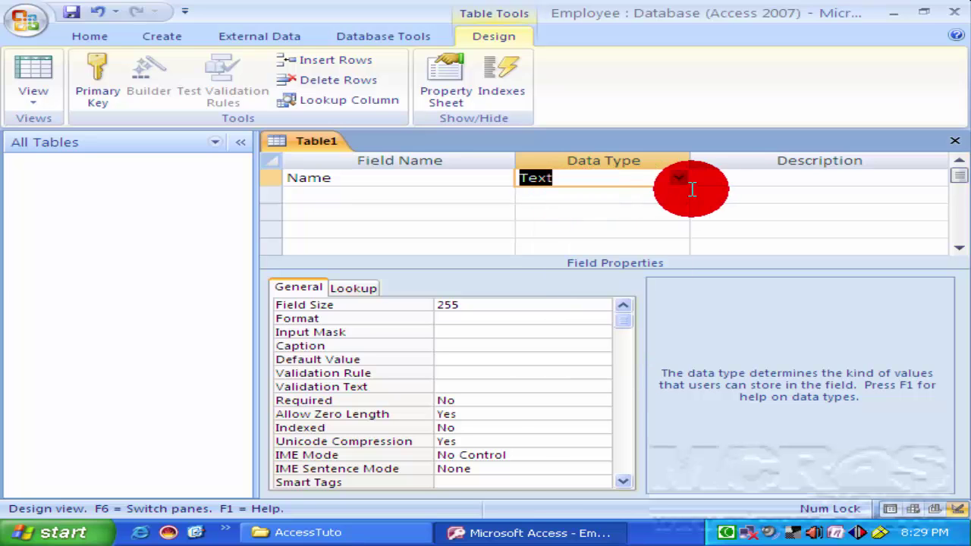
pyautogui.click(758, 179)
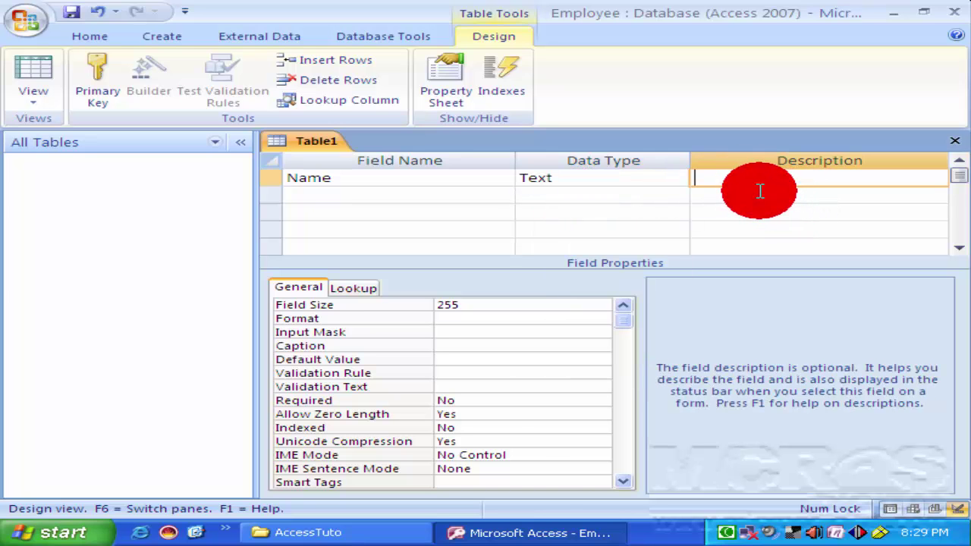
pyautogui.write('na')
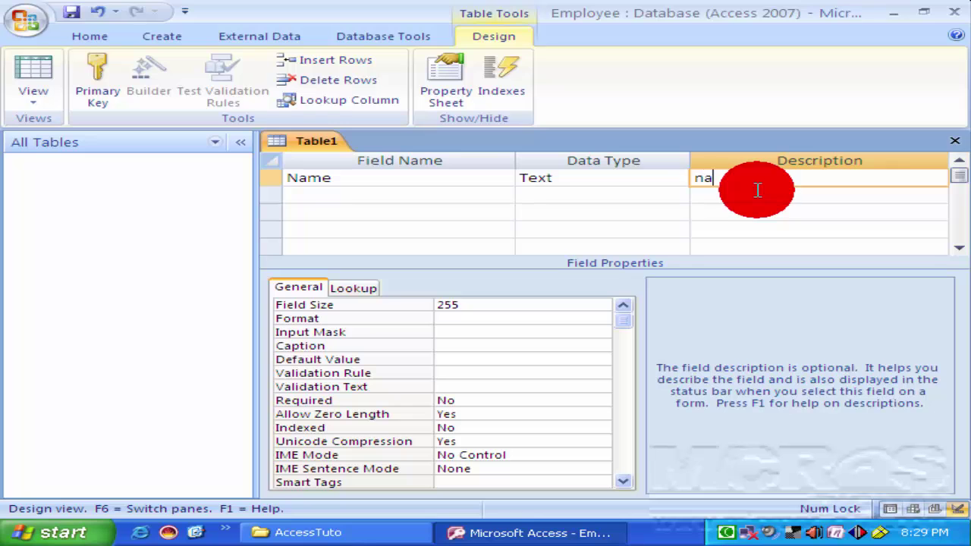
pyautogui.write('melist')
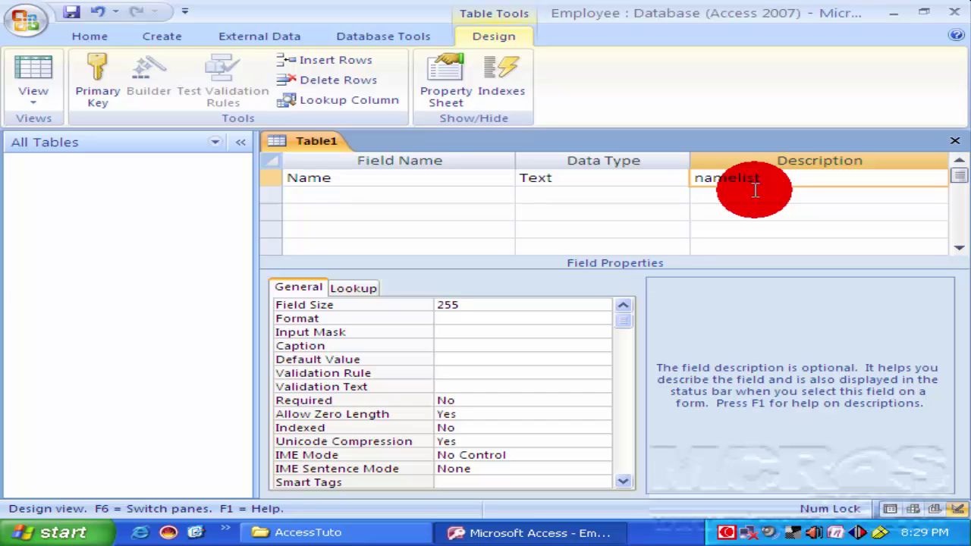
pyautogui.press('Return')
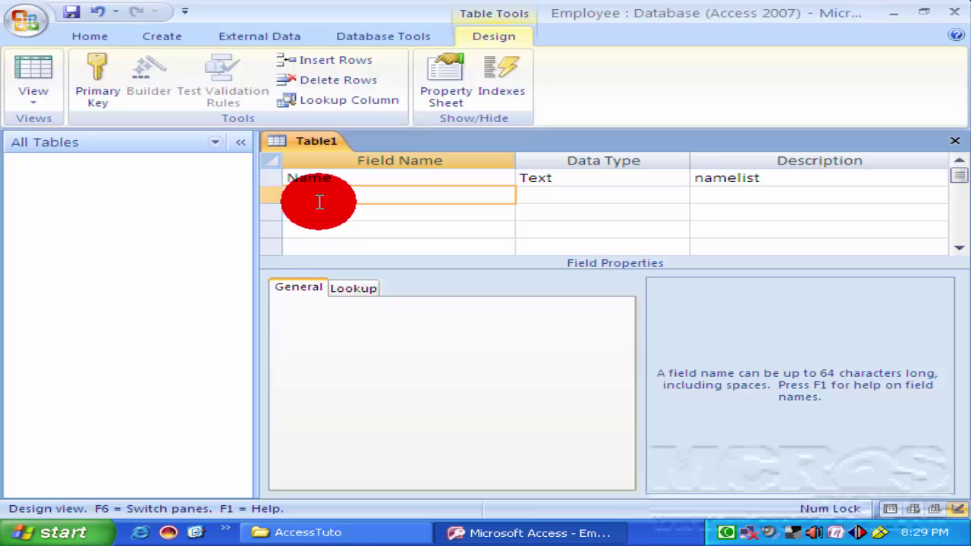
# Add a Text field 'Address' with field size 50 and no description.
pyautogui.write('Address')
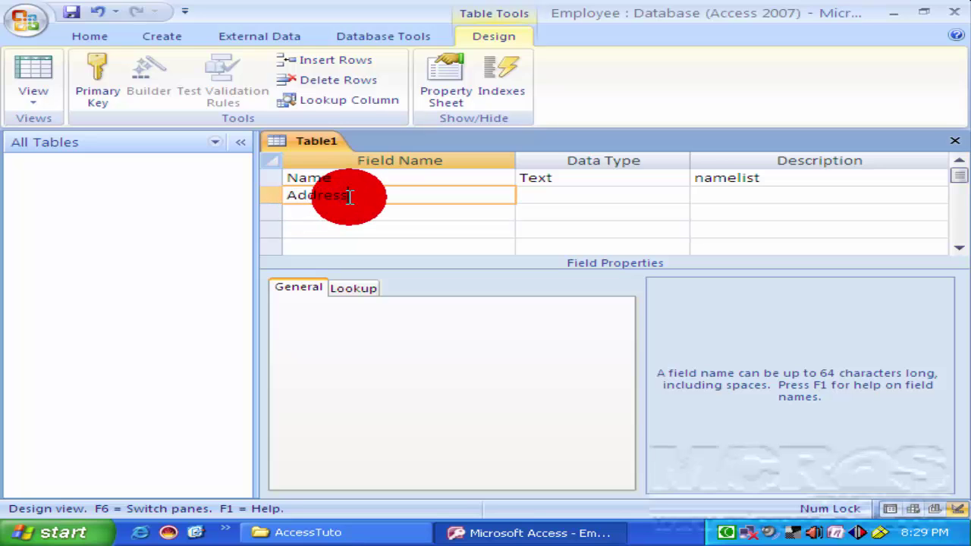
pyautogui.press('Tab')
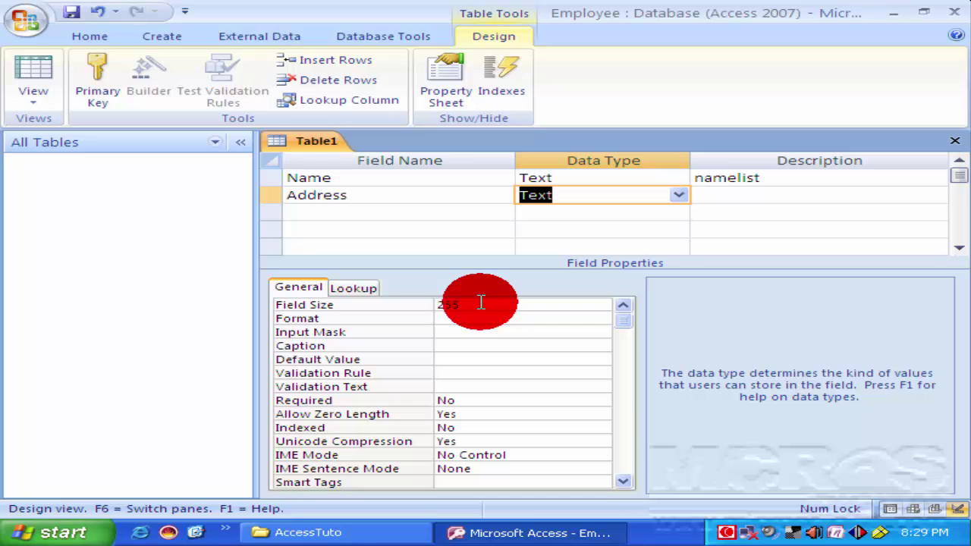
pyautogui.click(410, 304)
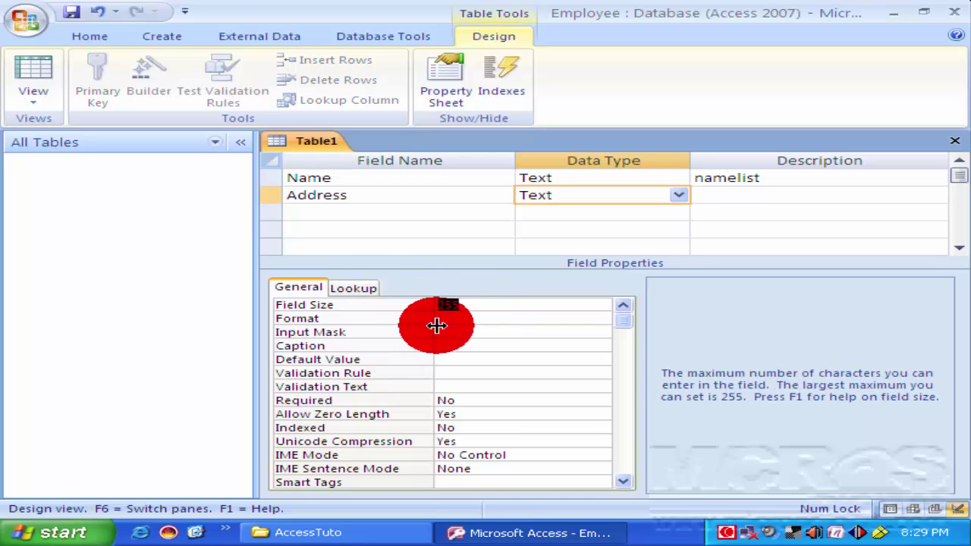
pyautogui.write('50')
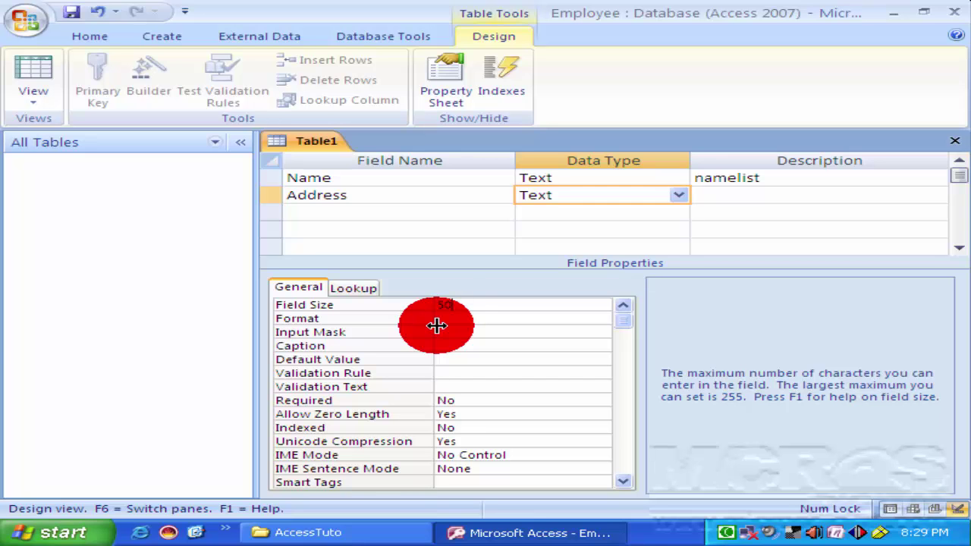
pyautogui.click(684, 195)
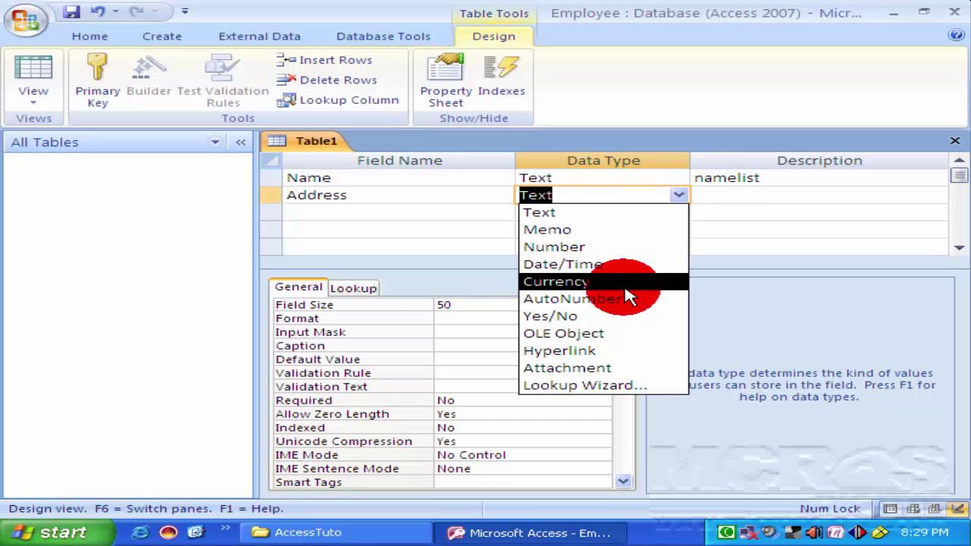
pyautogui.click(595, 213)
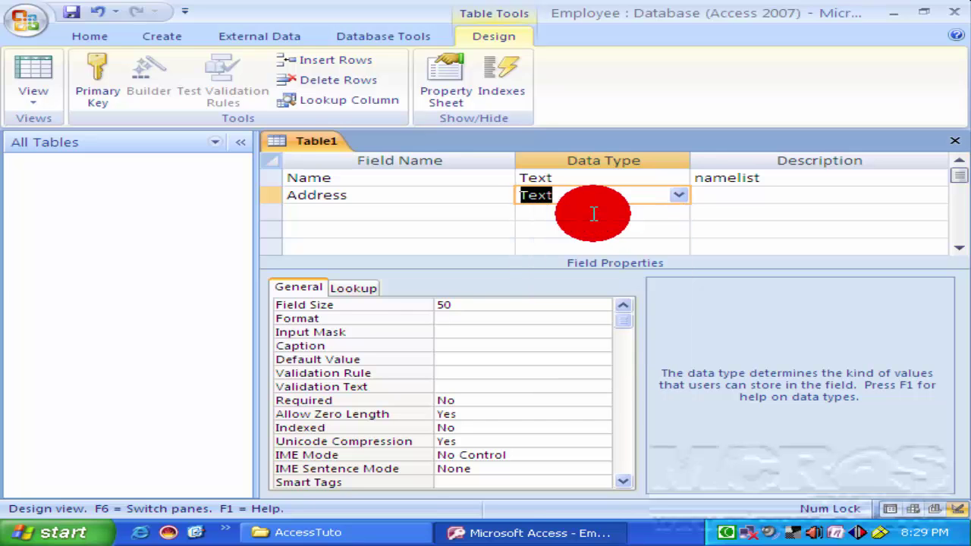
pyautogui.press('Tab')
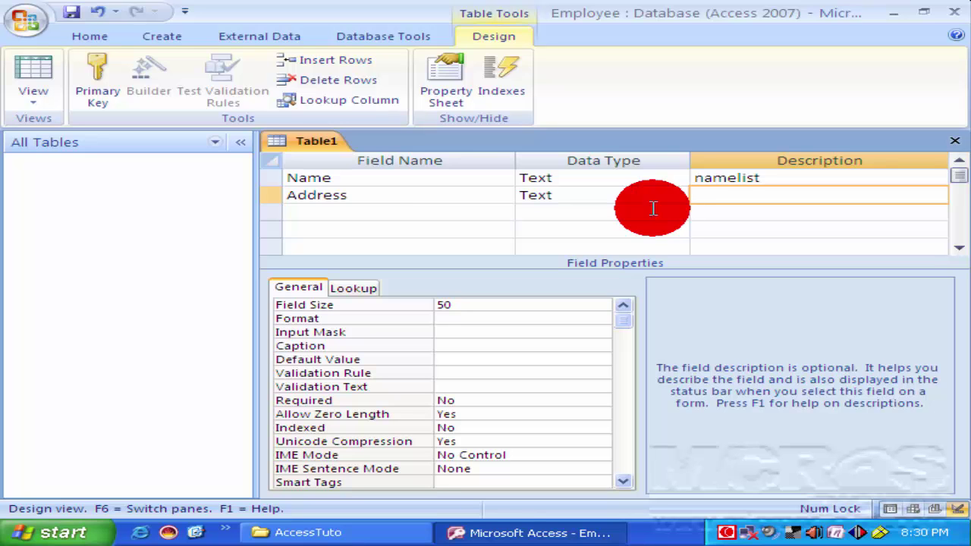
pyautogui.press('Tab')
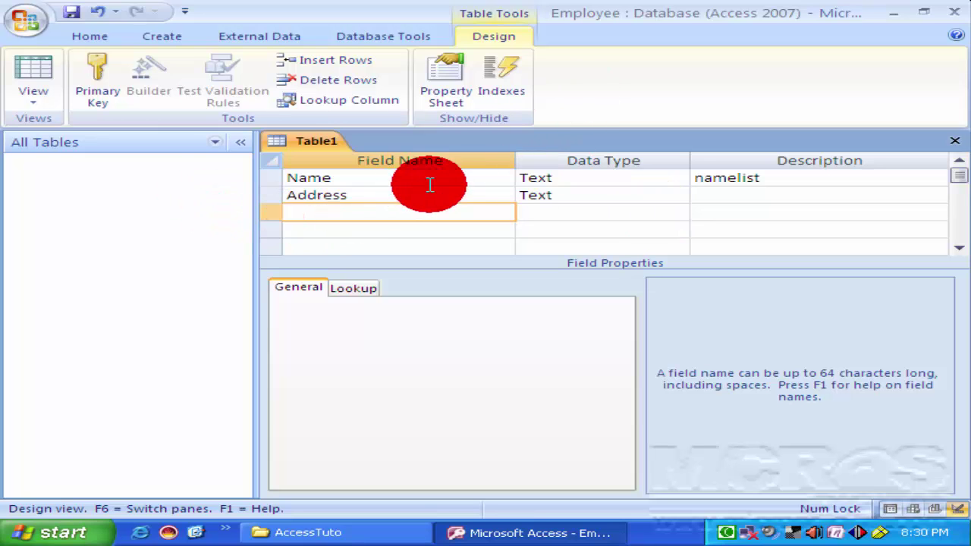
# Add a third field named Telephone with the Number data type and save the table design.
pyautogui.write('T')
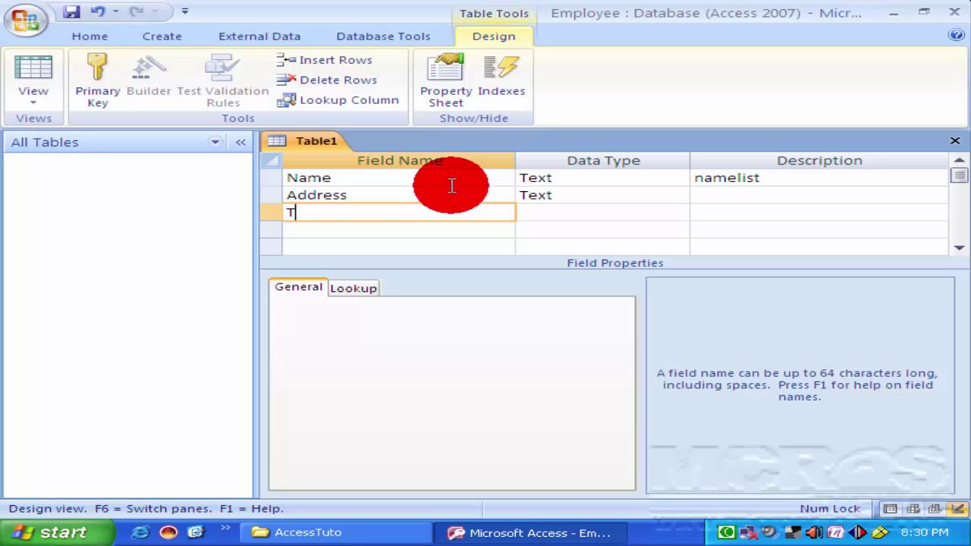
pyautogui.write('elephane')
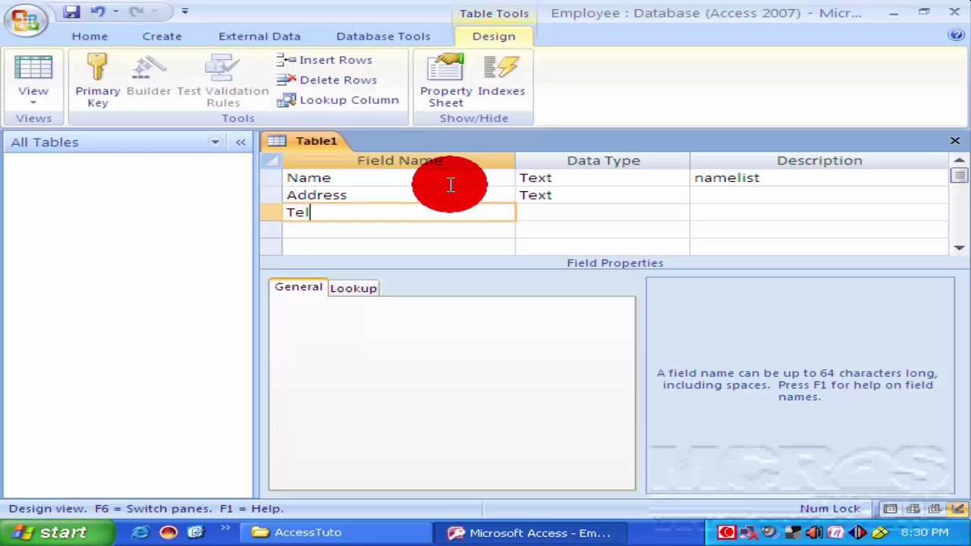
pyautogui.press('BackSpace')
pyautogui.press('BackSpace')
pyautogui.press('BackSpace')
pyautogui.write('one')
pyautogui.press('Tab')
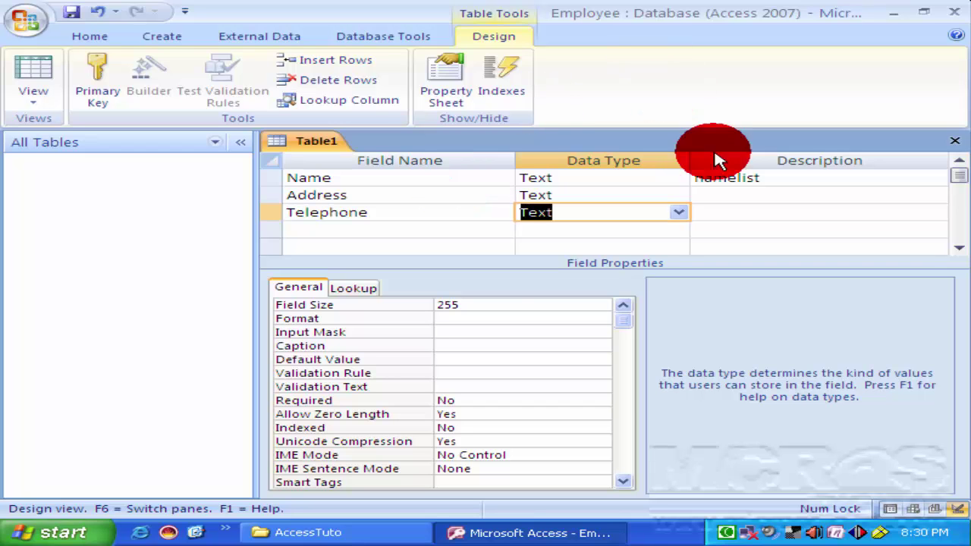
pyautogui.click(678, 213)
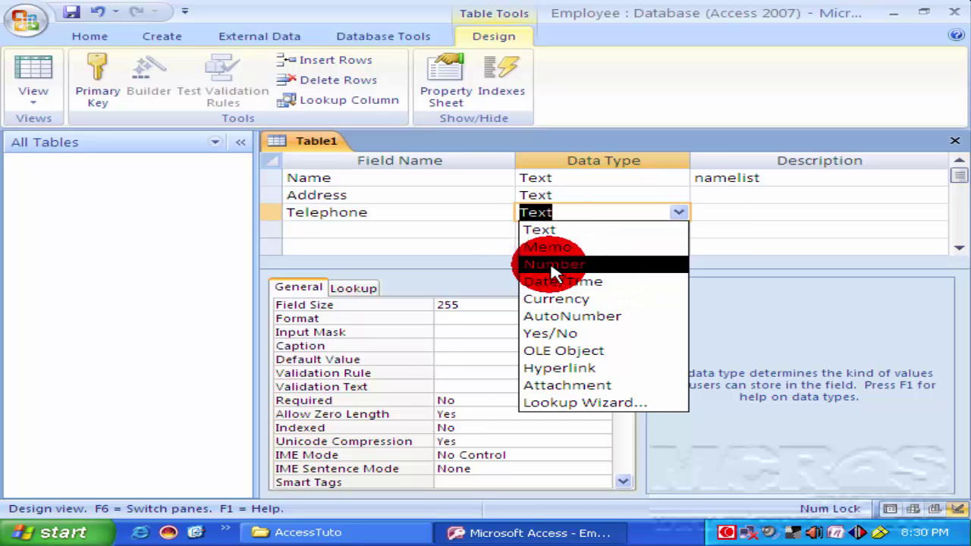
pyautogui.click(529, 263)
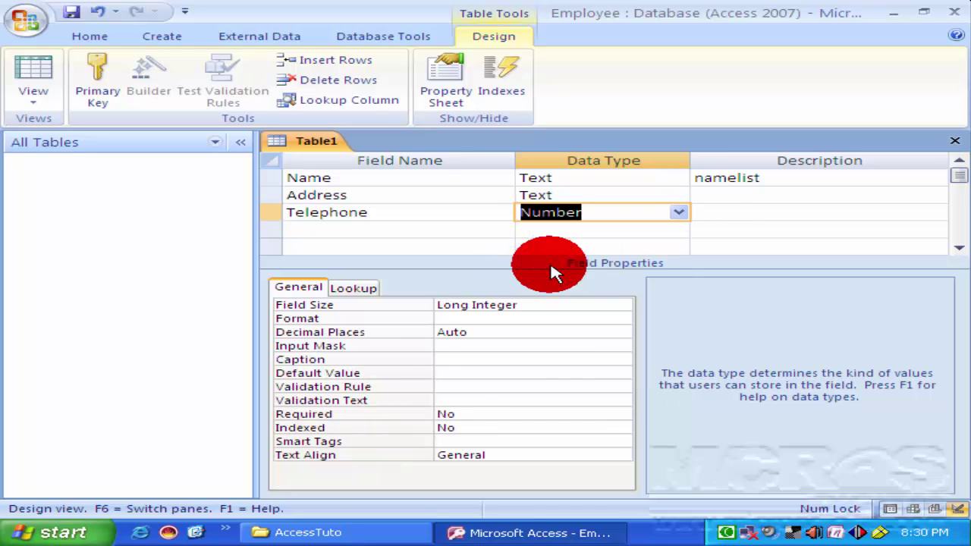
pyautogui.click(719, 215)
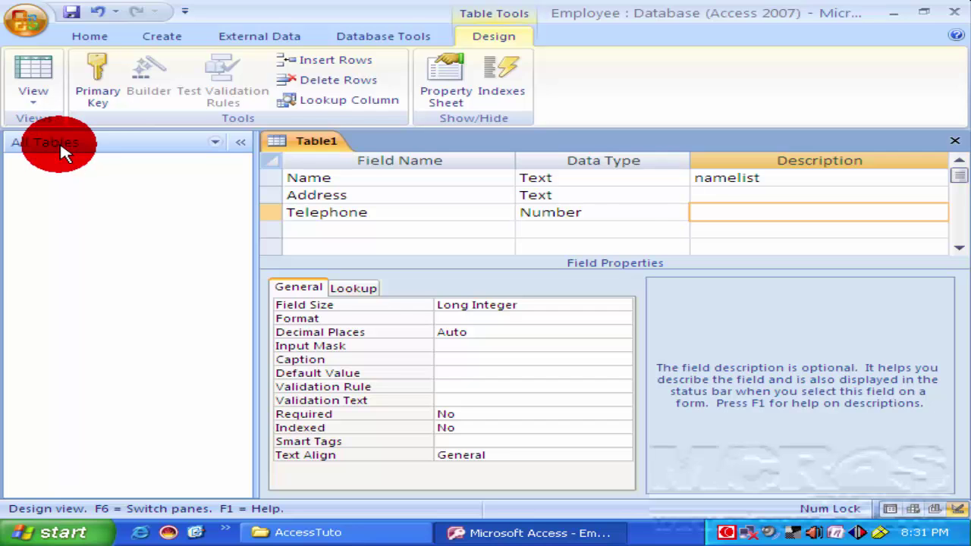
pyautogui.hotkey('ctrl', 's')
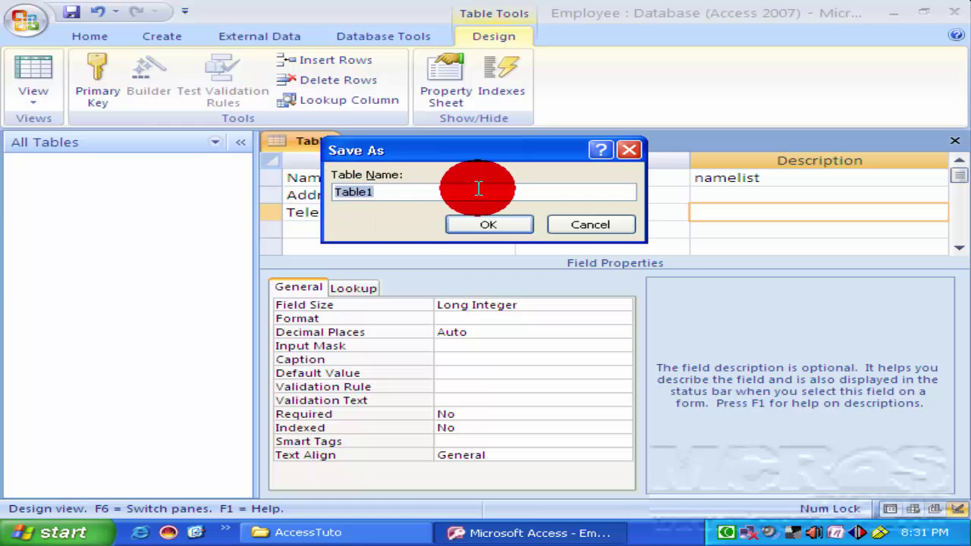
# Save the new table under the name 'Micros'.
pyautogui.write('Micros')
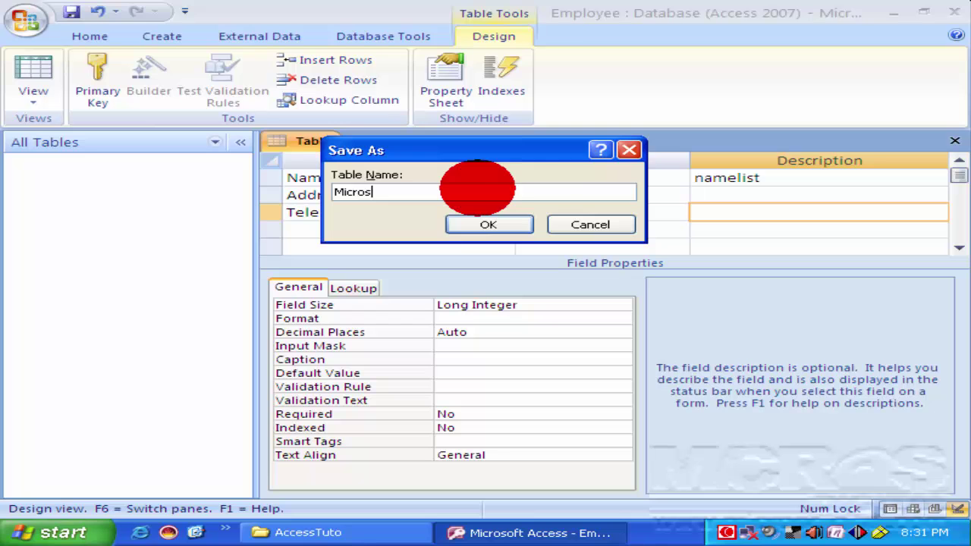
pyautogui.click(491, 226)
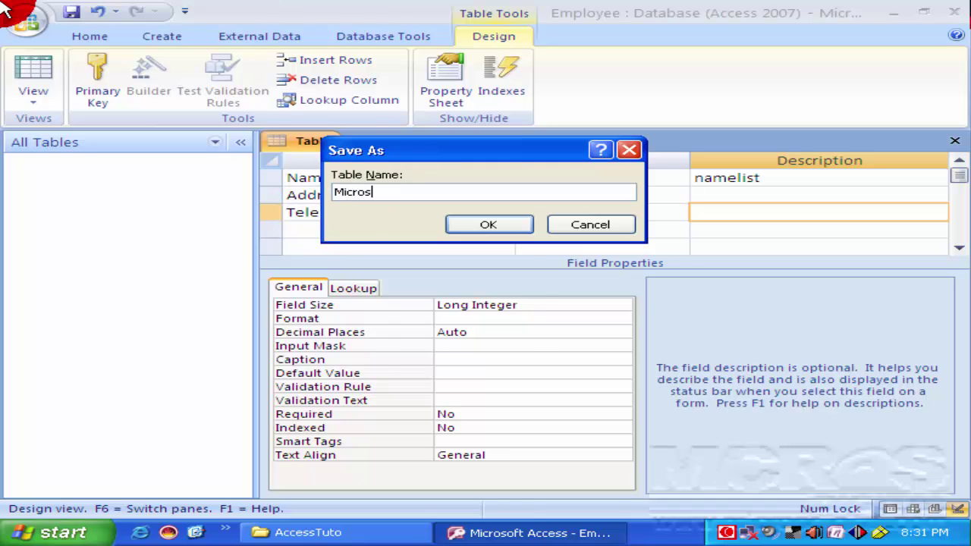
pyautogui.click(500, 228)
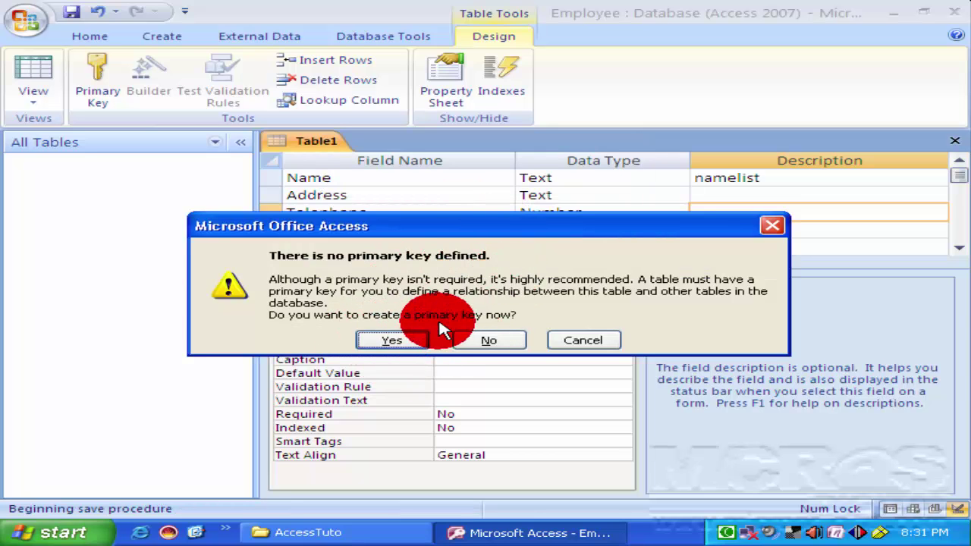
# Accept an automatic ID primary key and close the Micros table design.
pyautogui.click(358, 340)
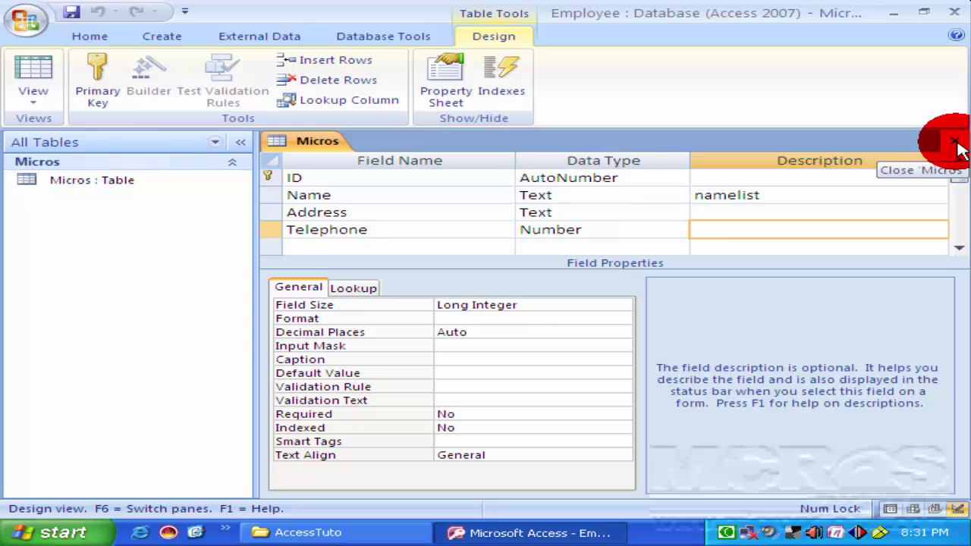
pyautogui.click(955, 142)
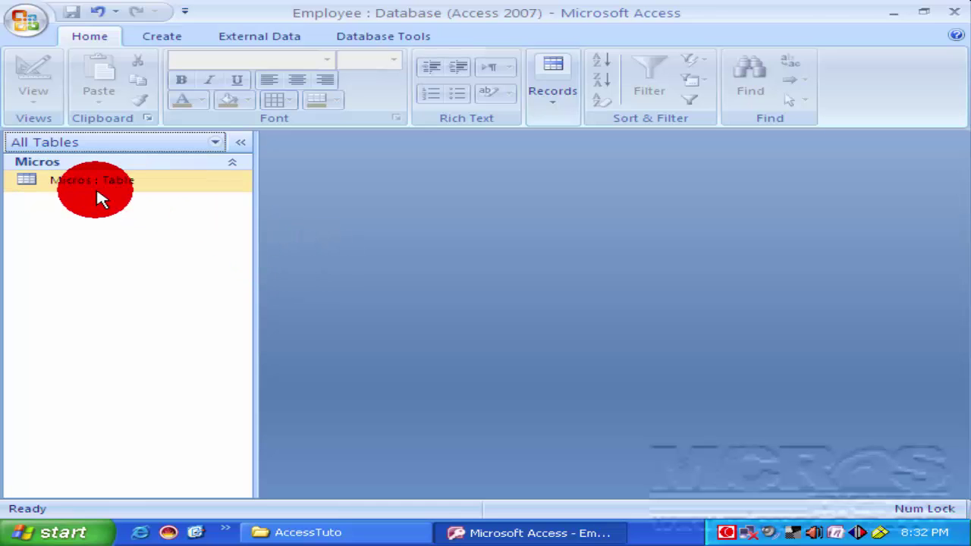
# Open the Micros datasheet and enter the first employee's name, address and telephone number.
pyautogui.click(76, 187)
pyautogui.doubleClick(76, 187)
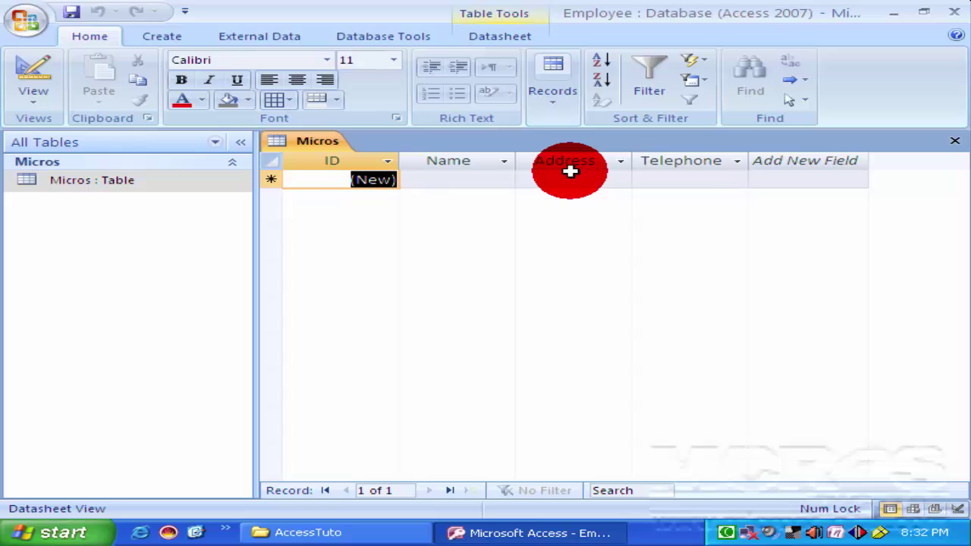
pyautogui.press('Tab')
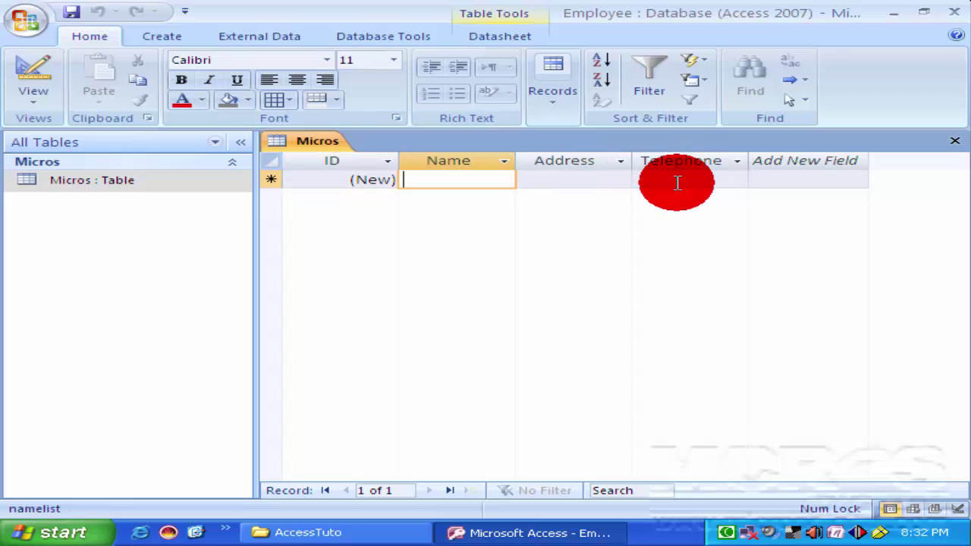
pyautogui.write('A')
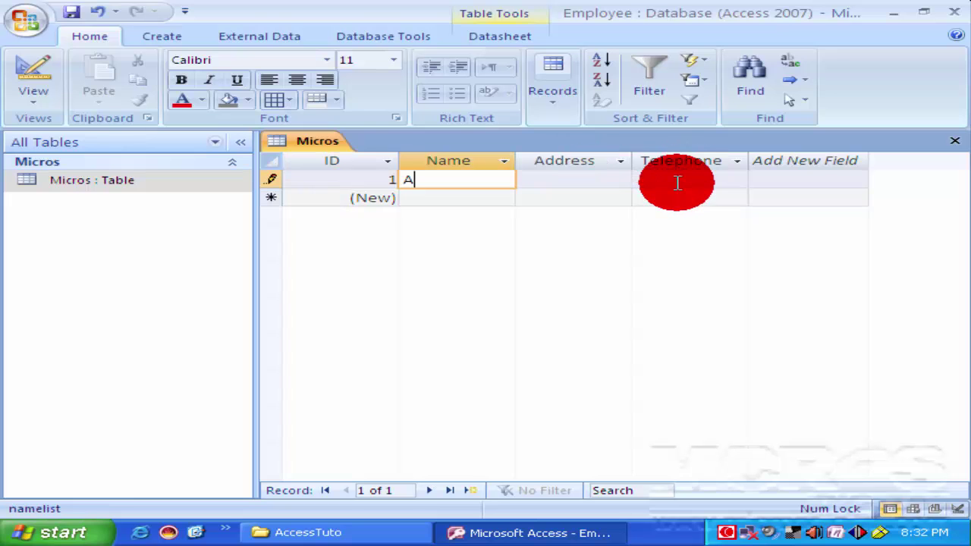
pyautogui.write('li')
pyautogui.press('Tab')
pyautogui.write('Mohakhali')
pyautogui.press('Tab')
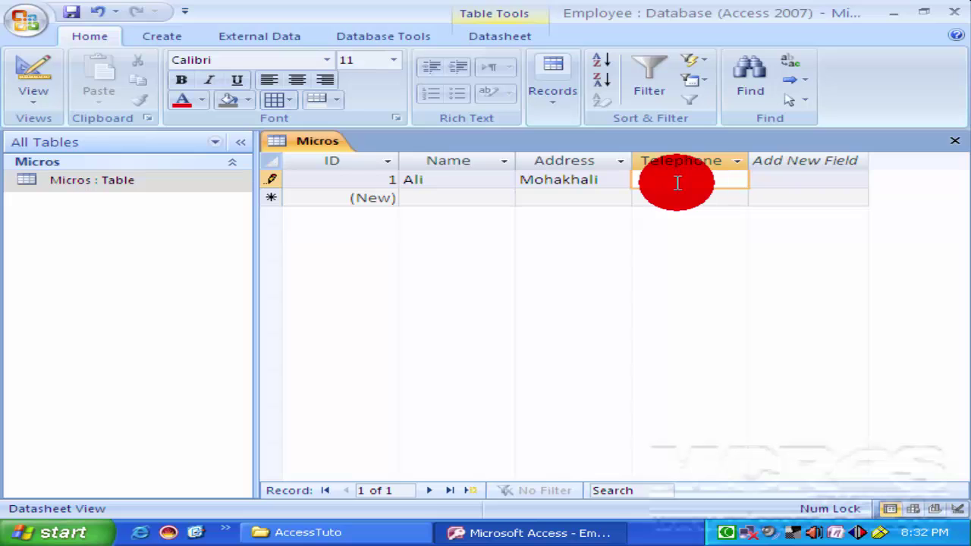
pyautogui.write('8956857')
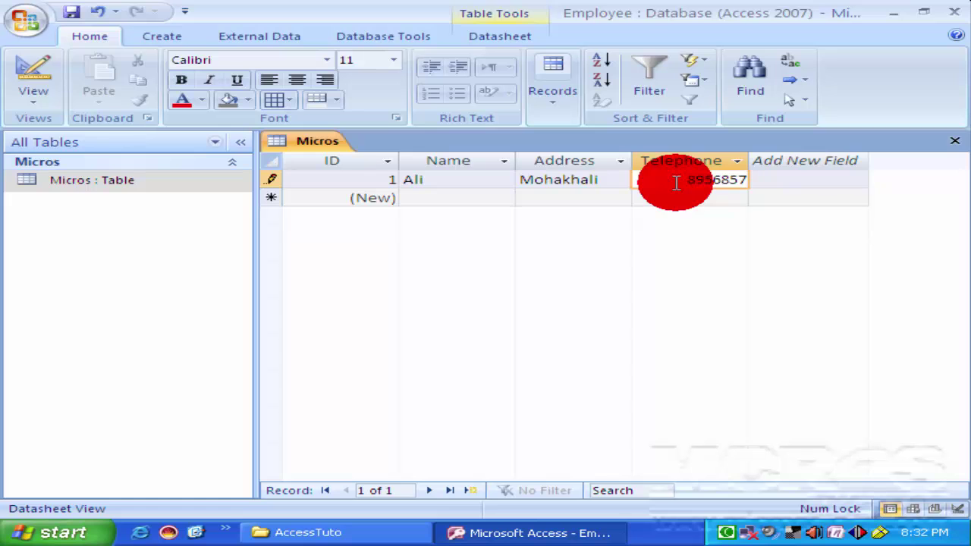
pyautogui.press('Tab')
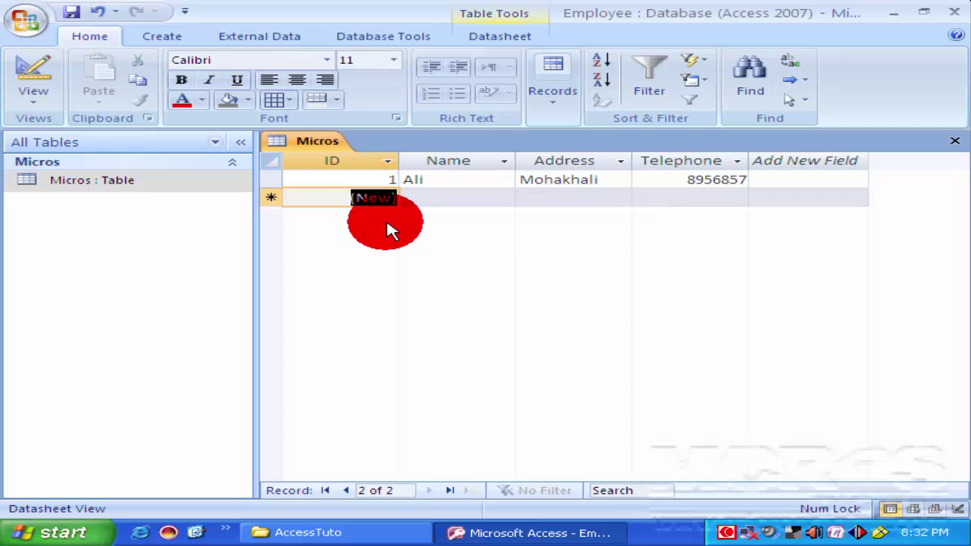
# Enter the second employee record with name, address and telephone number.
pyautogui.press('Tab')
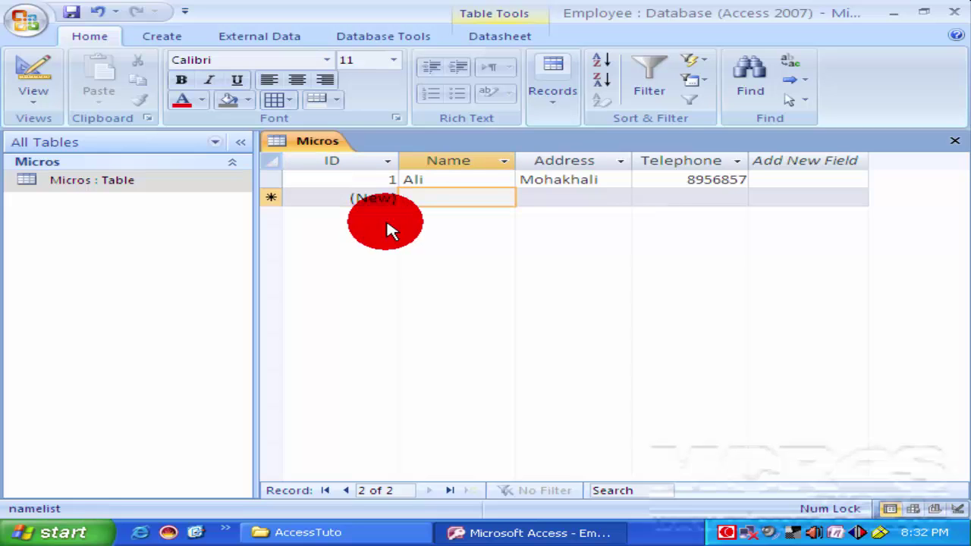
pyautogui.write('Milton')
pyautogui.press('Tab')
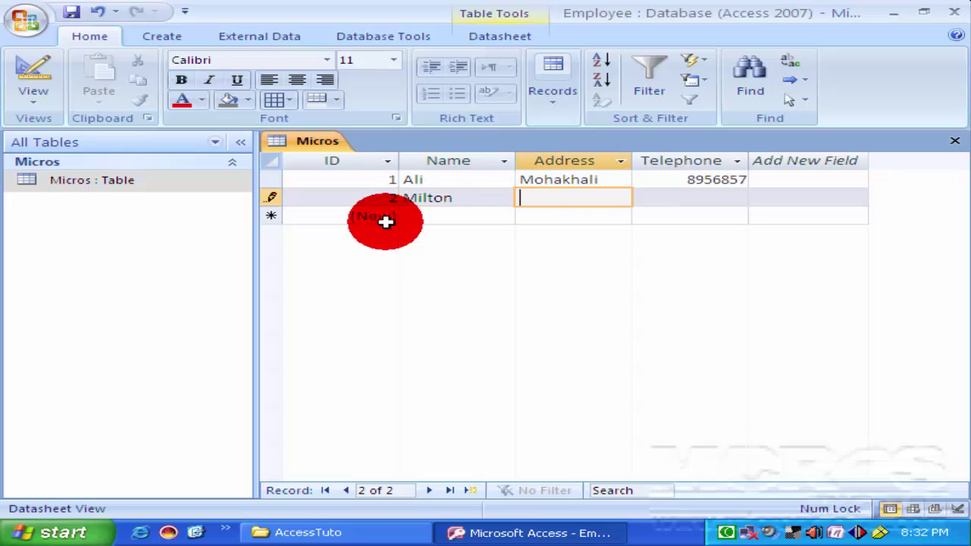
pyautogui.write('Mirpur')
pyautogui.press('Tab')
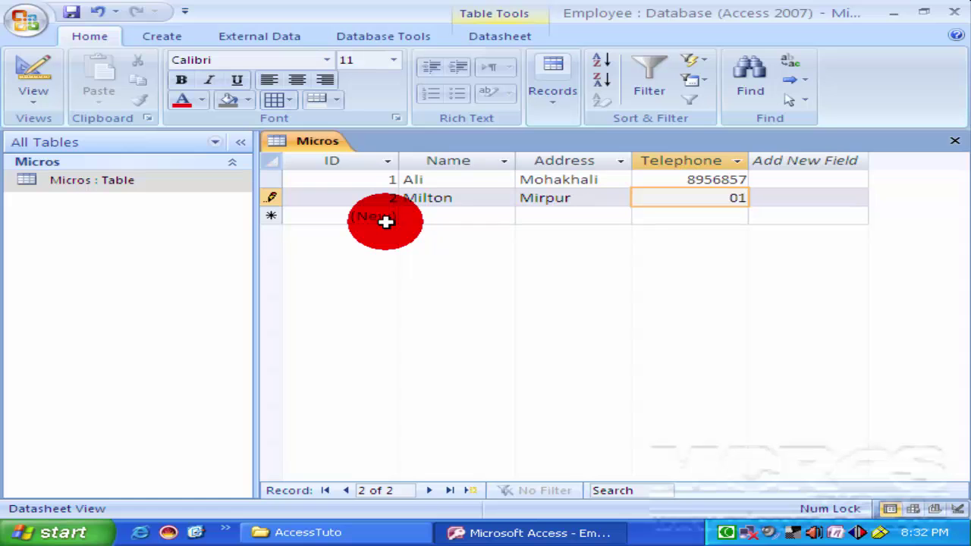
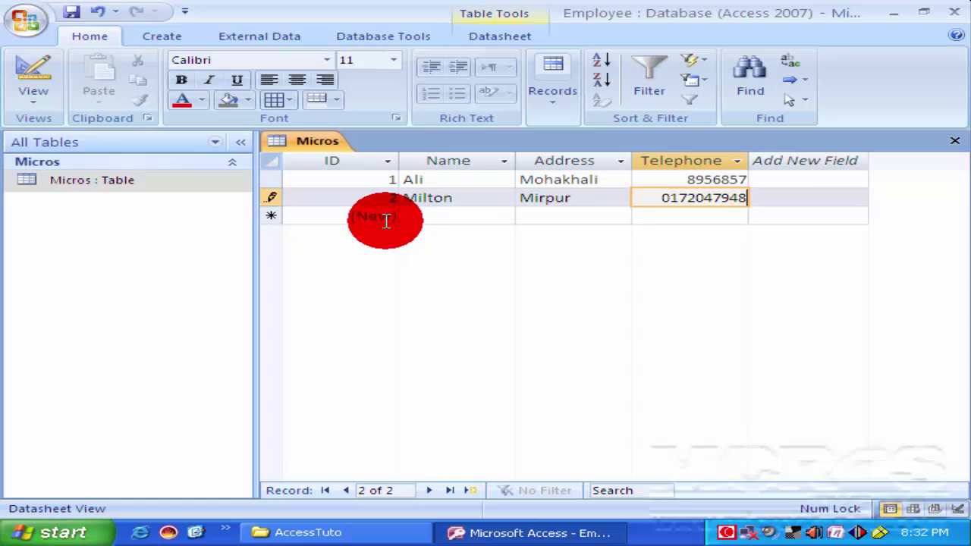
pyautogui.click(385, 218)
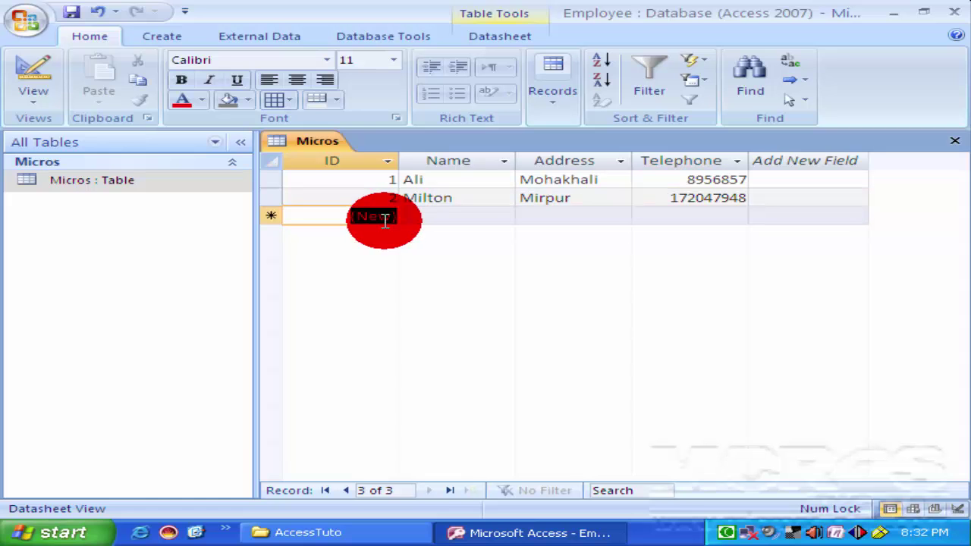
# Enter the third employee record with name, address and telephone number.
pyautogui.press('Tab')
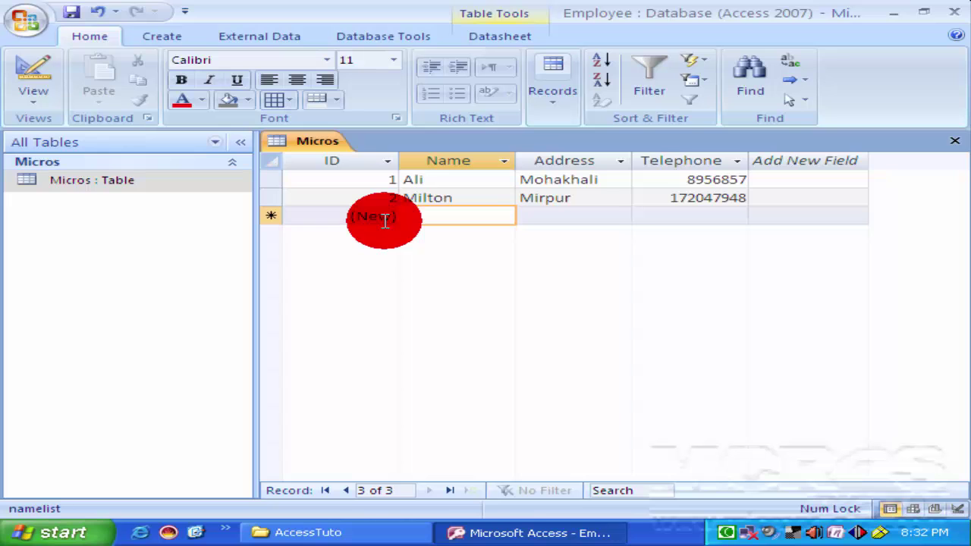
pyautogui.write('Milon')
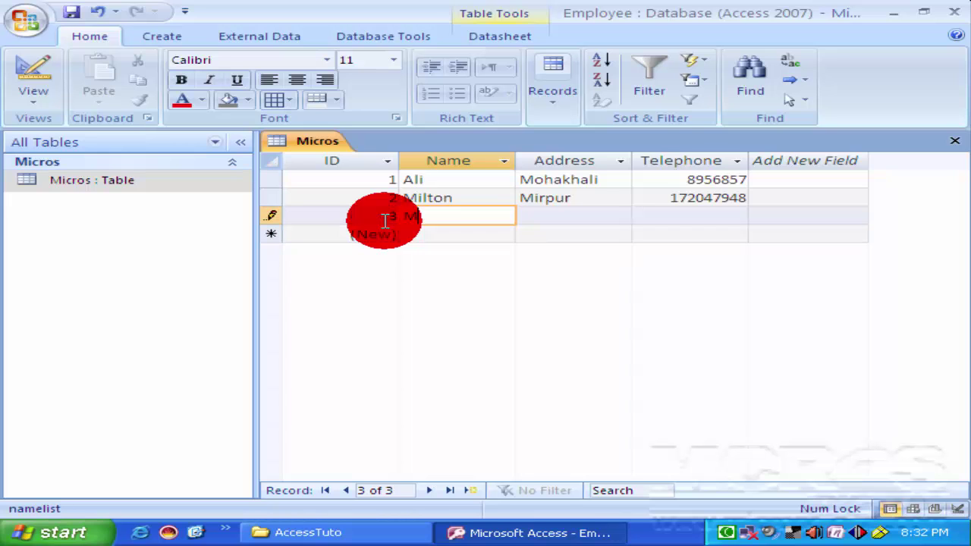
pyautogui.press('Tab')
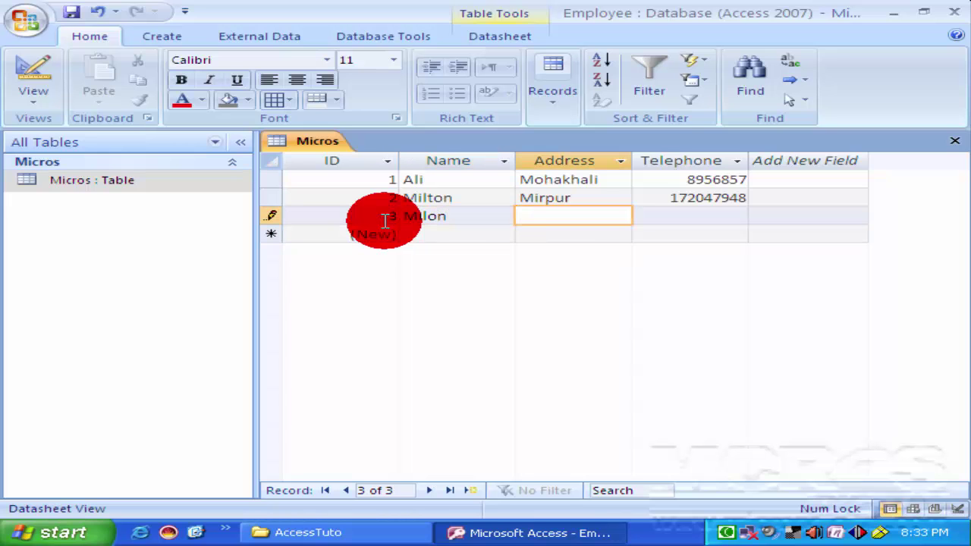
pyautogui.write('Uttara')
pyautogui.press('Tab')
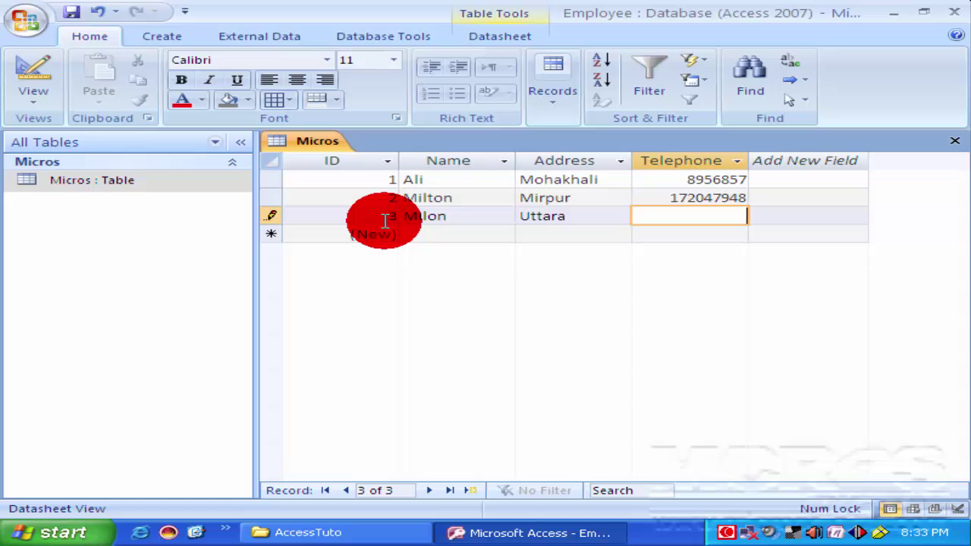
pyautogui.write('8956347')
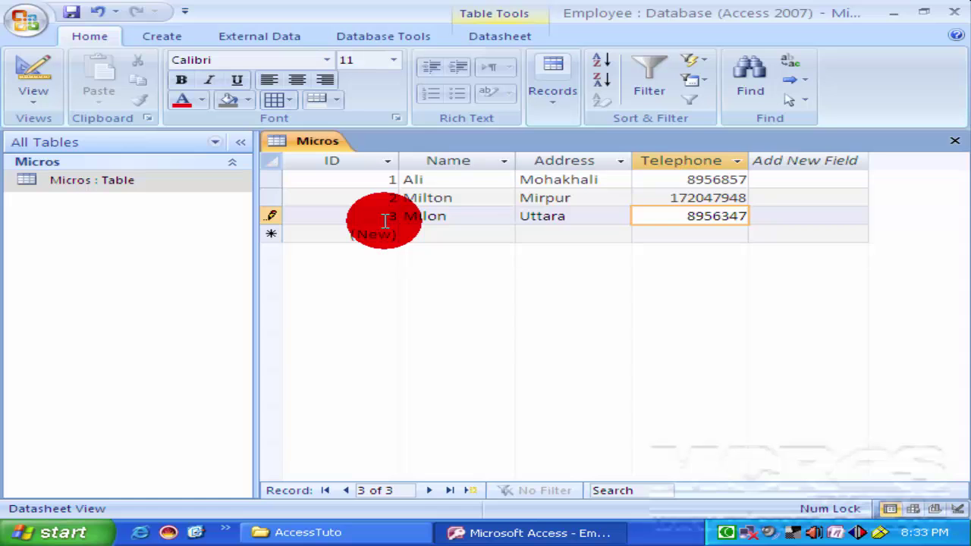
pyautogui.press('Tab')
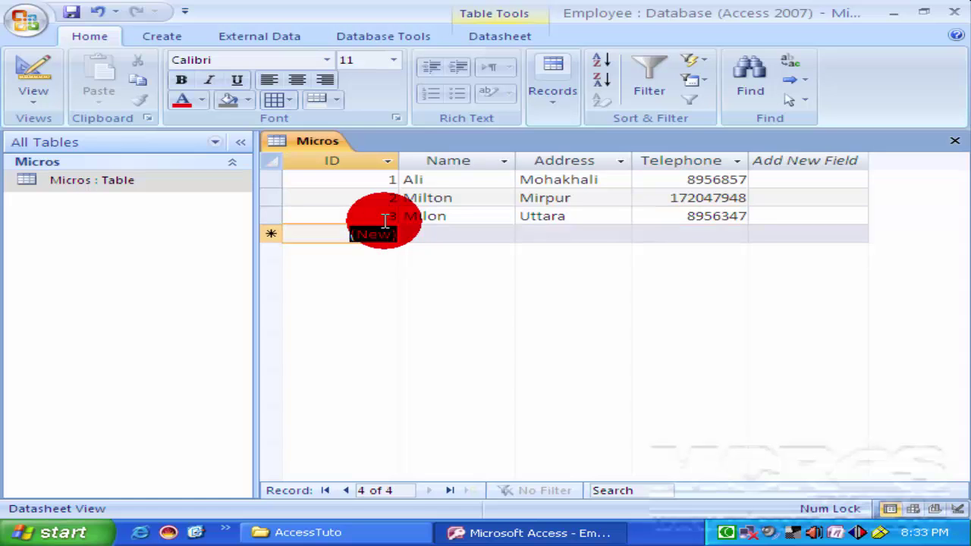
# Enter the fourth employee's name, corrected address and telephone number.
pyautogui.press('Tab')
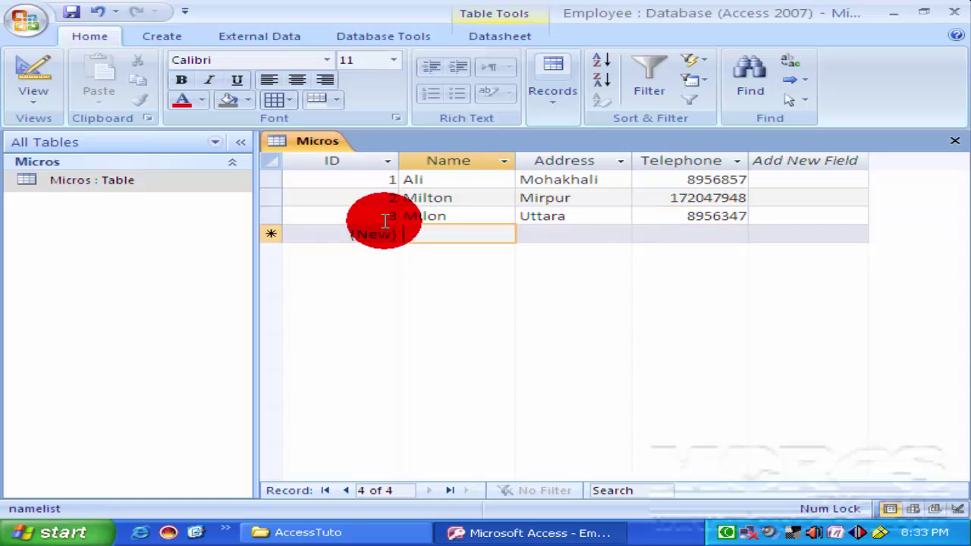
pyautogui.write('Rahim')
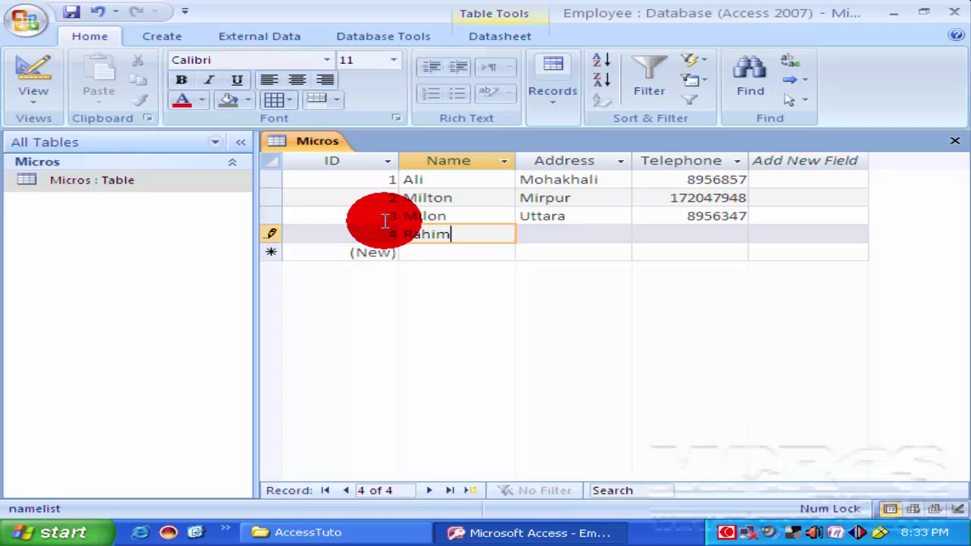
pyautogui.press('Tab')
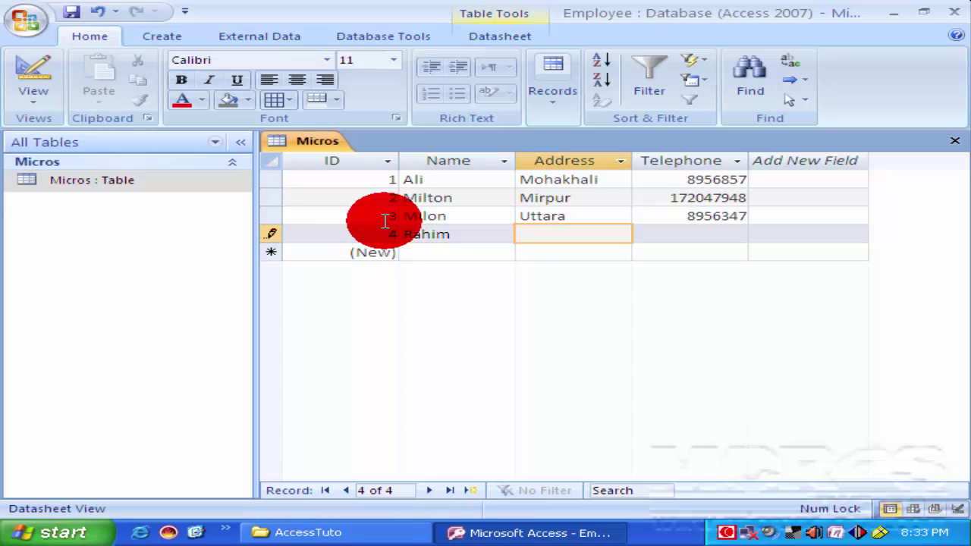
pyautogui.write('Jatrabari')
pyautogui.press('Tab')
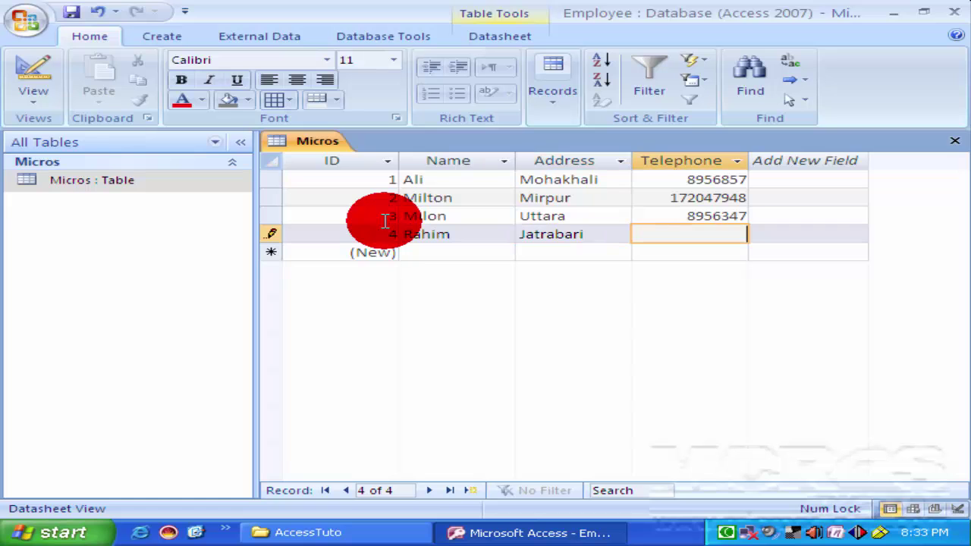
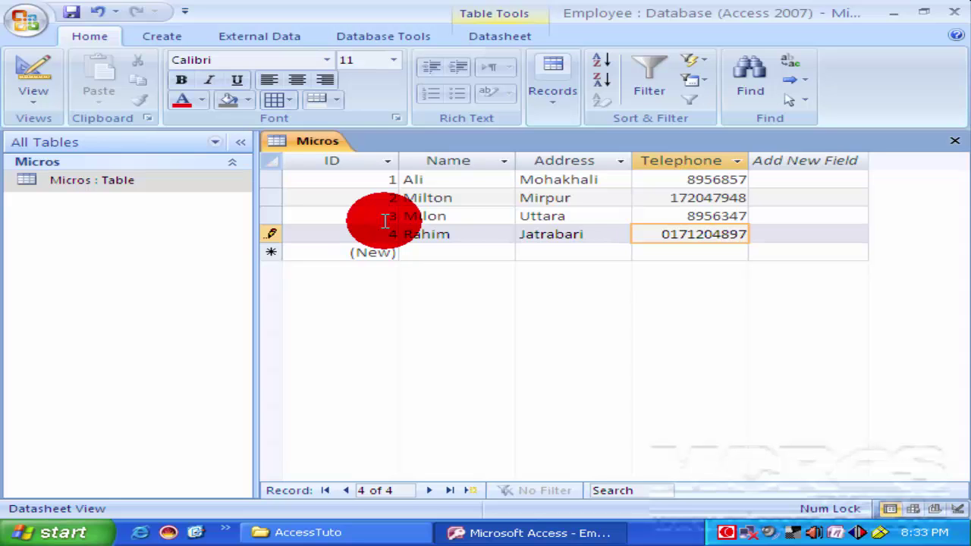